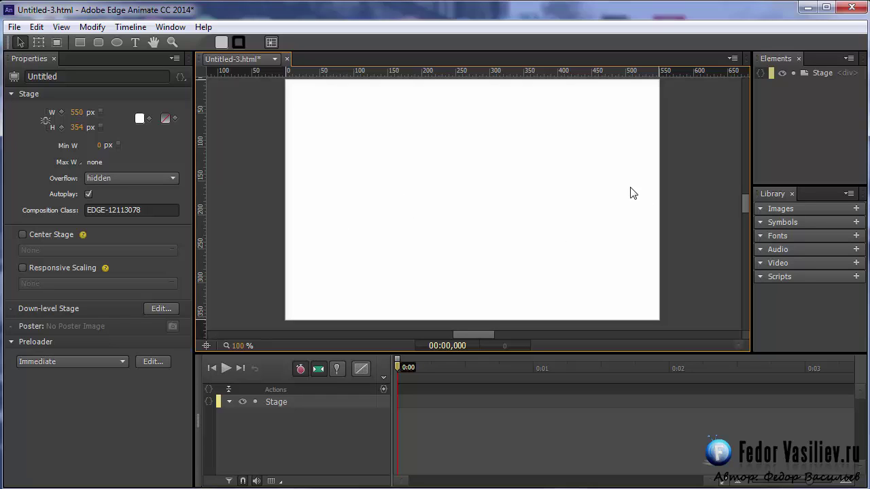
Draw a grey circle about 165 px in diameter and place it near X 35, Y 74 px on the stage.
click(117, 42)
drag(394, 156, 503, 268)
key(v)
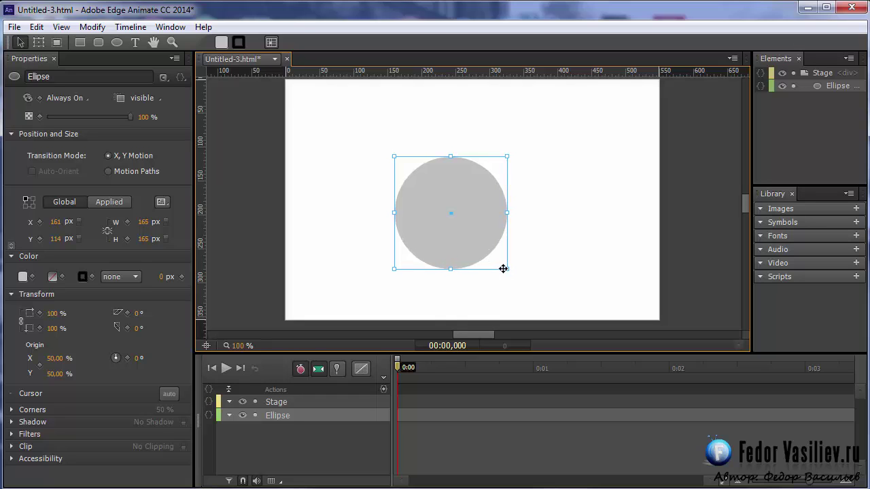
drag(463, 229, 477, 199)
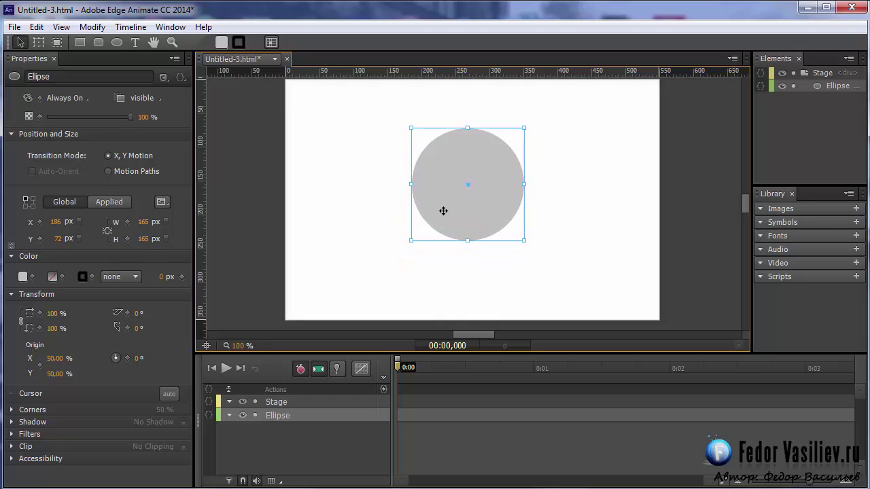
drag(440, 175, 337, 174)
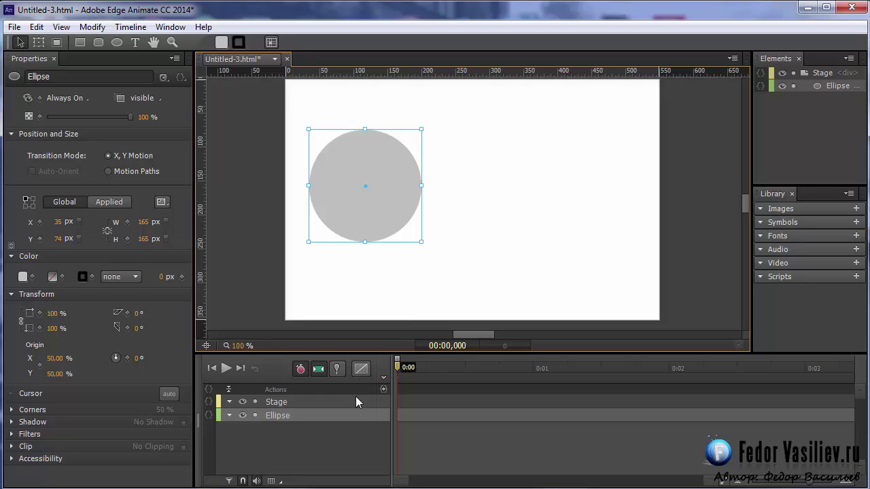
Animate the circle with the pin from 0:00 to 0:01, moving it horizontally to about X 355 px, and play the motion.
click(336, 373)
drag(400, 371, 537, 392)
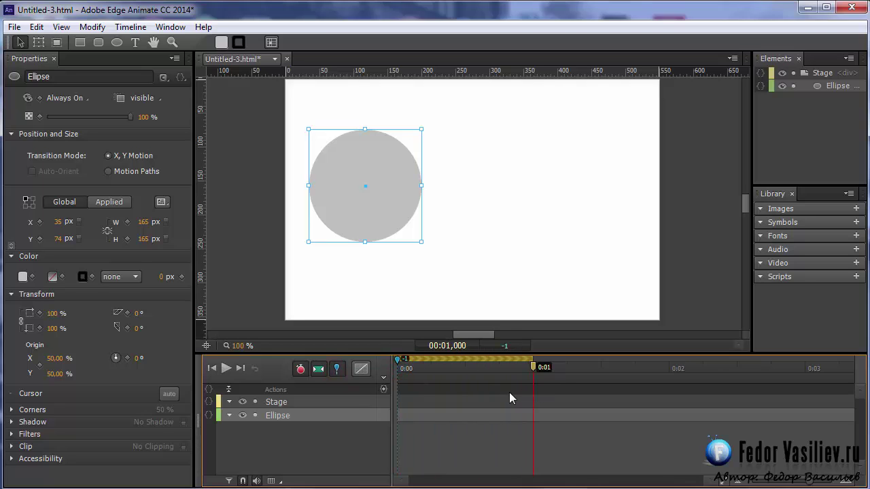
drag(369, 202, 589, 205)
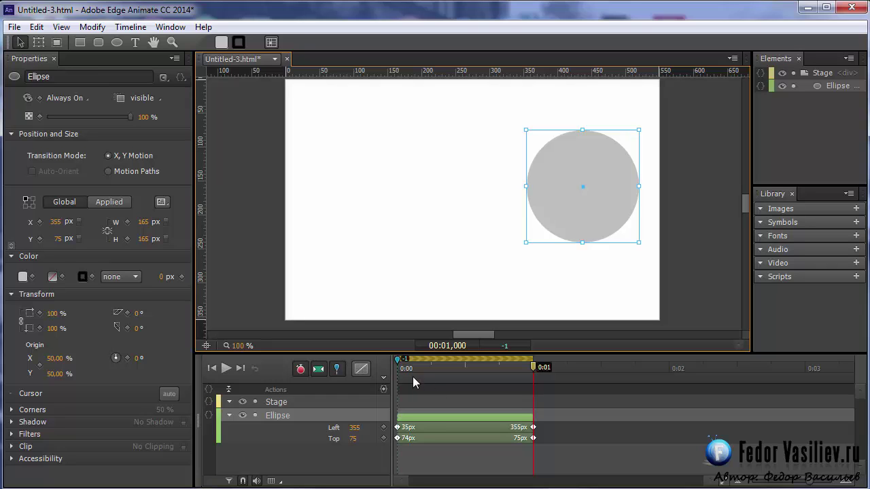
click(224, 369)
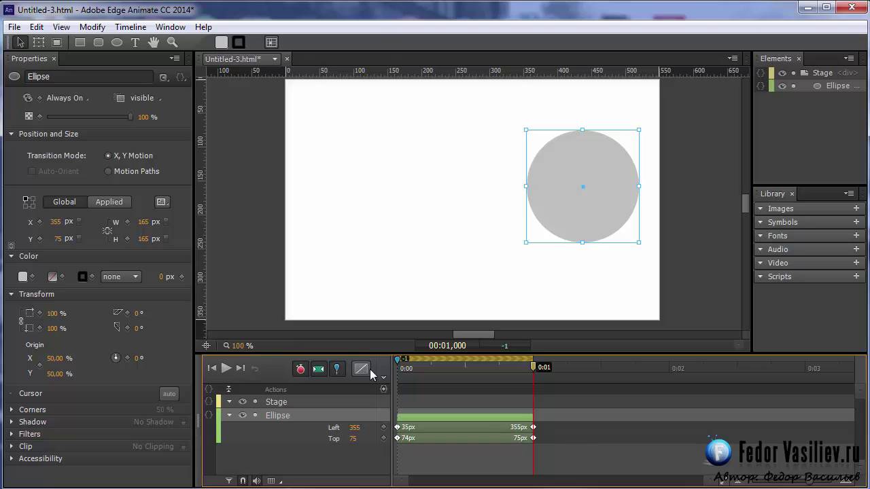
click(337, 369)
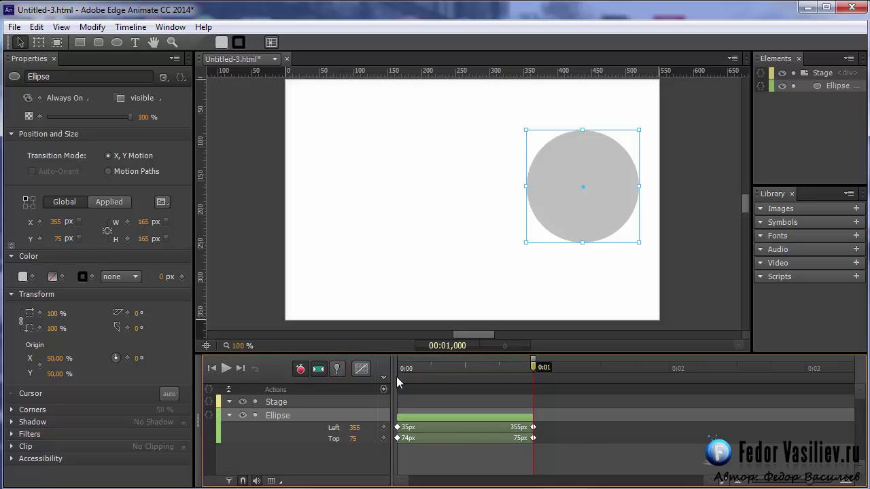
Shift the ellipse's whole motion slightly forward on the timeline, leaving a small gap after 0:00, with the playhead at 0:00.
mouse_move(405, 370)
mouse_down()
mouse_move(534, 387)
mouse_move(400, 371)
mouse_up()
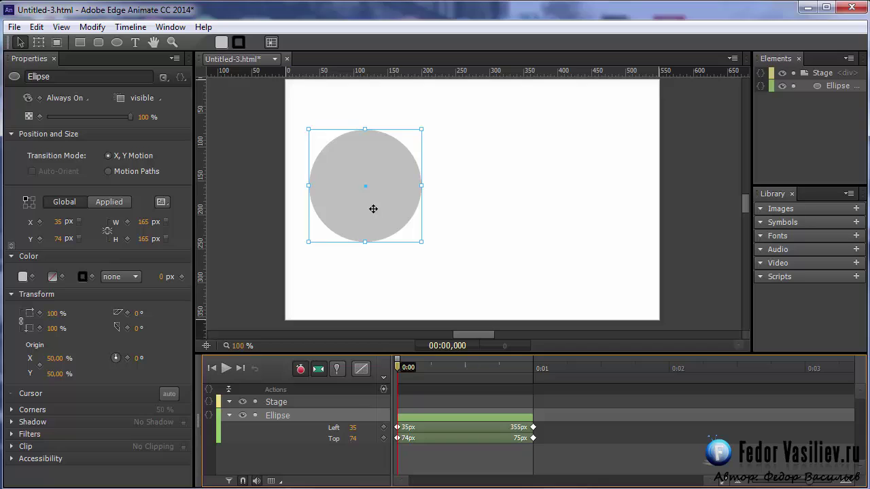
click(481, 418)
mouse_move(454, 420)
mouse_down()
mouse_move(490, 420)
mouse_move(446, 421)
mouse_move(460, 423)
mouse_up()
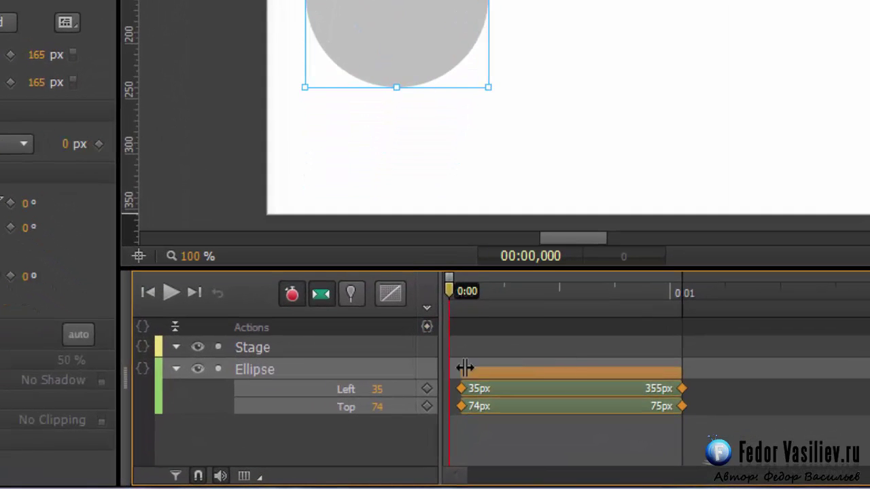
mouse_move(450, 288)
mouse_down()
mouse_move(458, 288)
mouse_move(441, 297)
mouse_up()
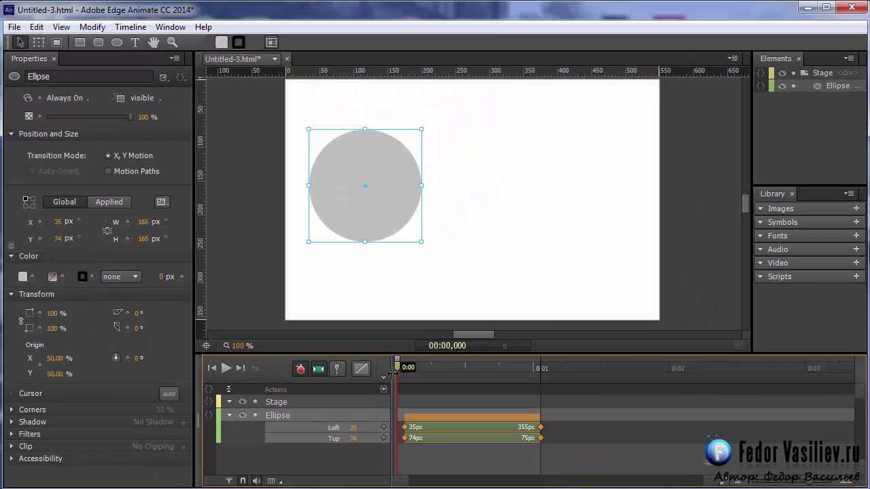
Add a timeline trigger at 0 ms with the Stop playback action targeting the Stage, and preview the composition in the browser.
click(379, 389)
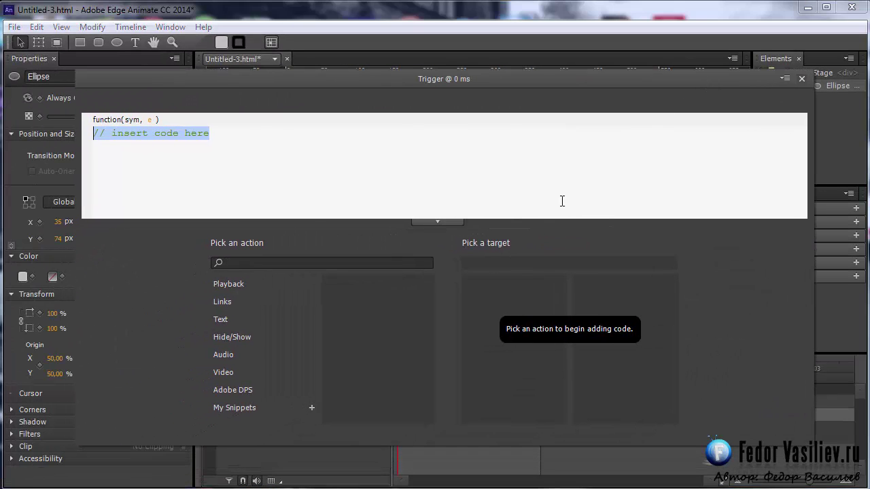
click(233, 283)
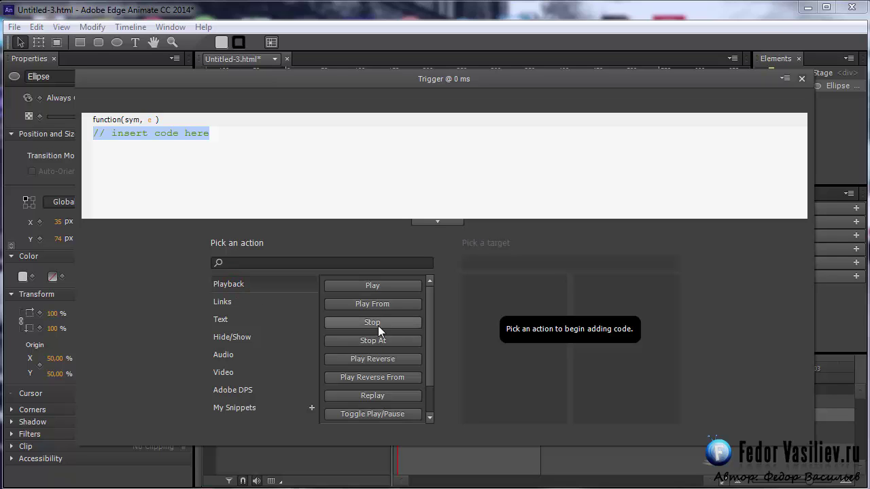
click(379, 324)
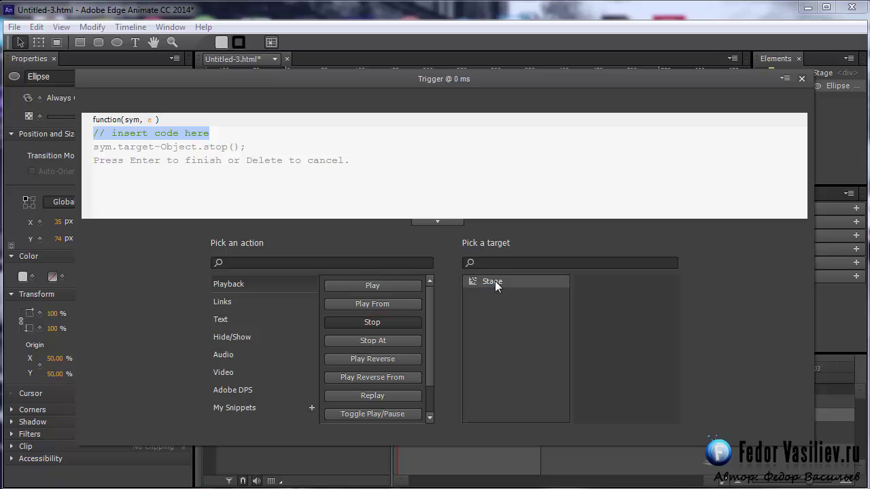
click(473, 283)
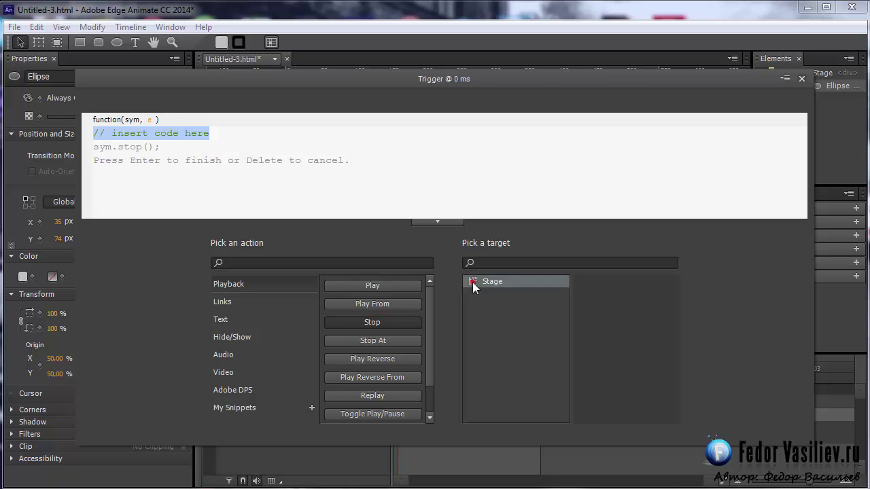
click(802, 79)
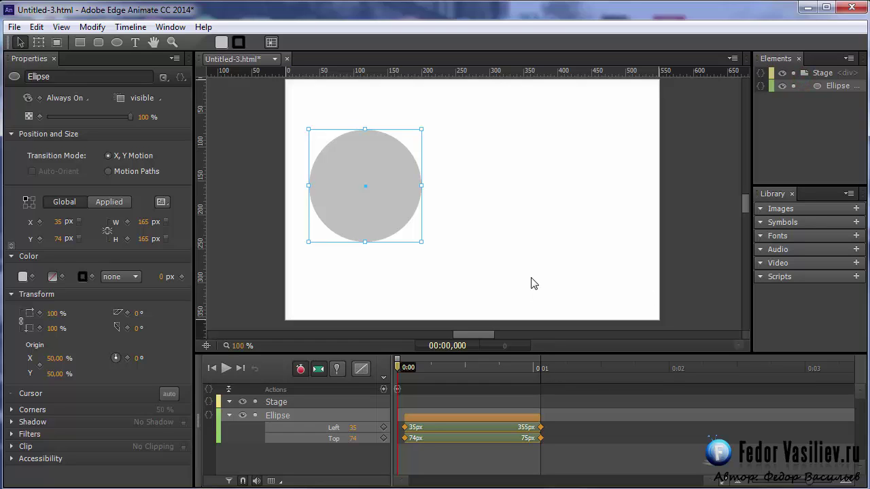
key(ctrl+Return)
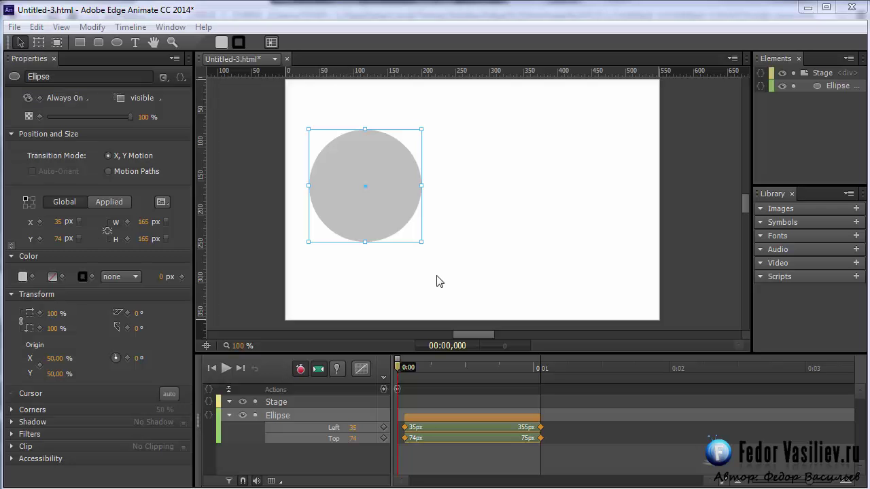
click(401, 274)
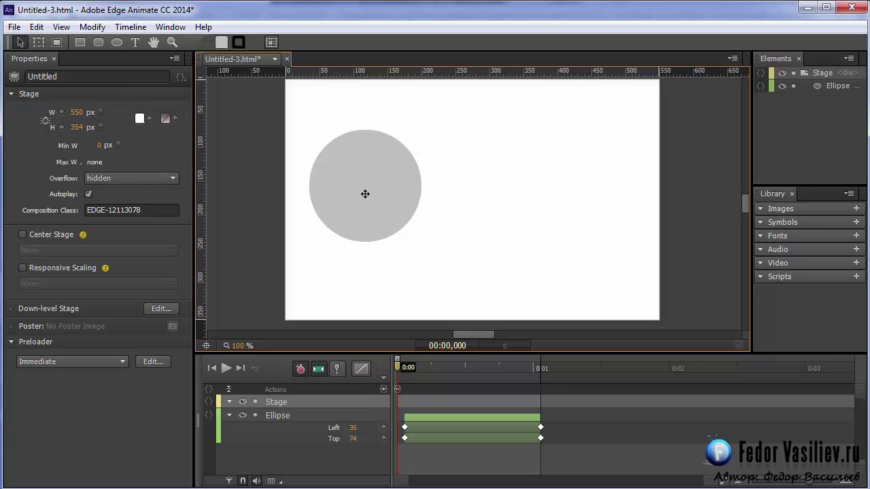
Open the actions for the ellipse on the stage and add a click event.
click(379, 225)
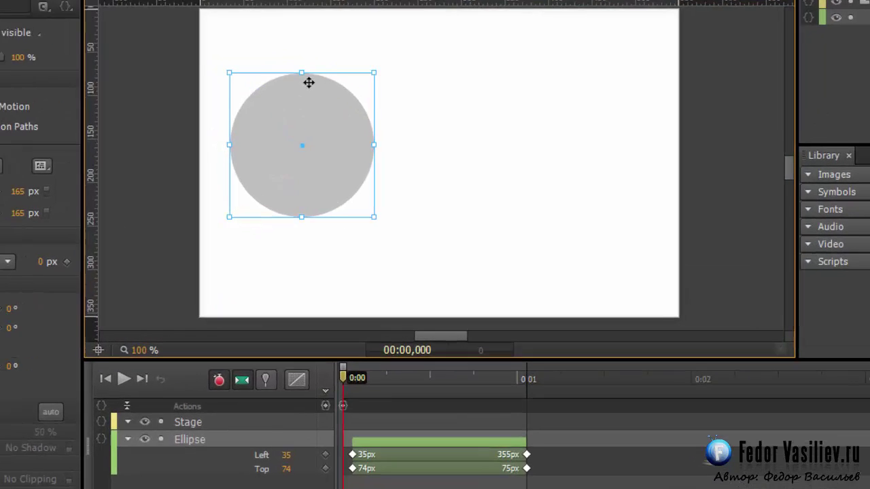
right_click(369, 136)
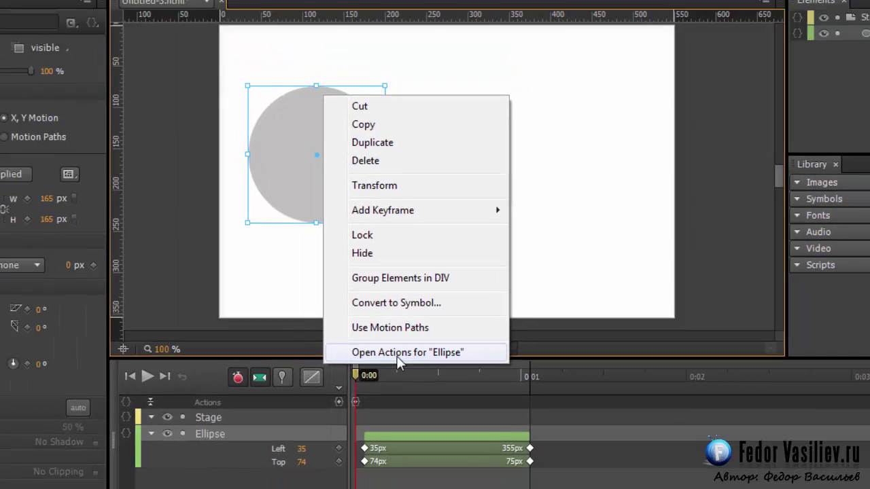
click(399, 359)
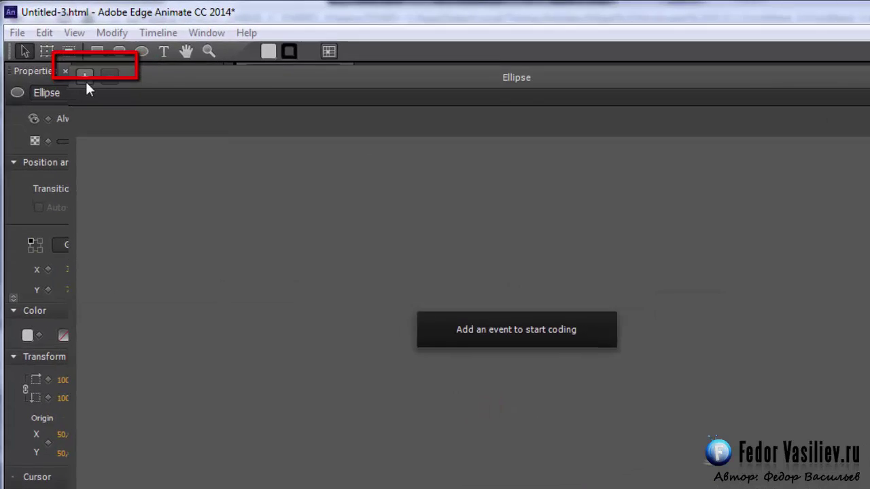
click(69, 63)
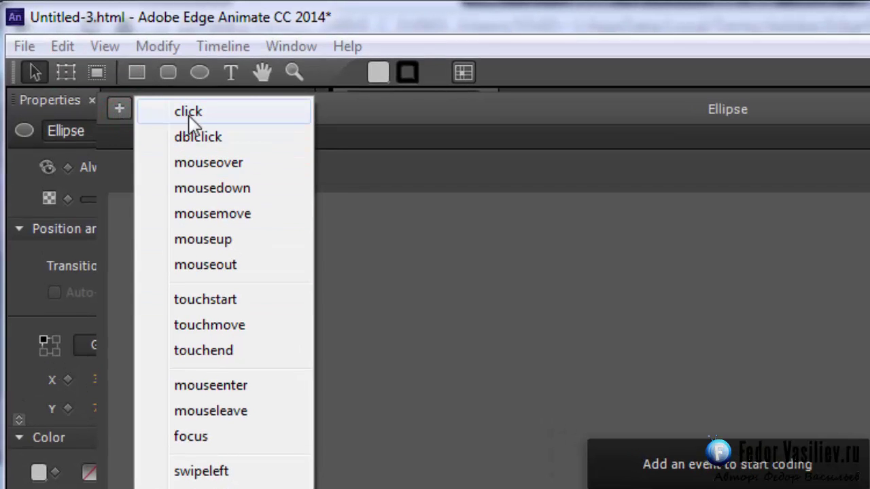
click(190, 114)
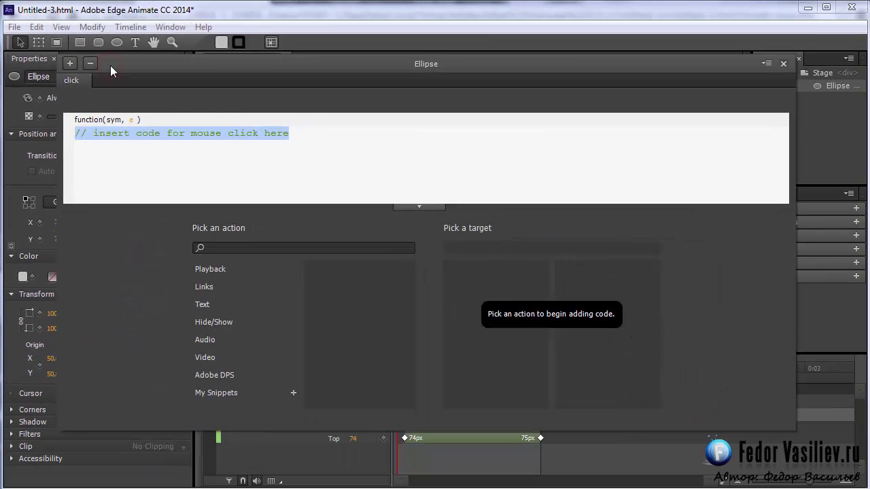
Delete the placeholder comment from the ellipse's click event code.
click(87, 134)
drag(87, 134, 294, 135)
click(265, 135)
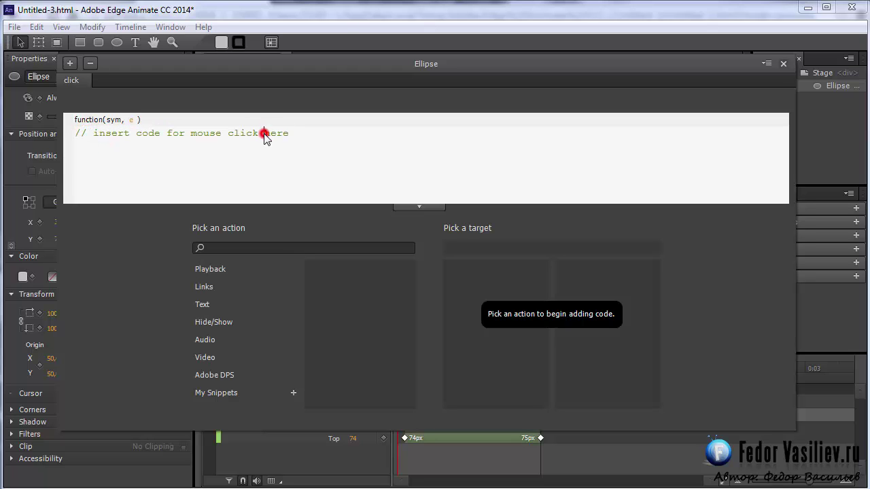
triple_click(299, 134)
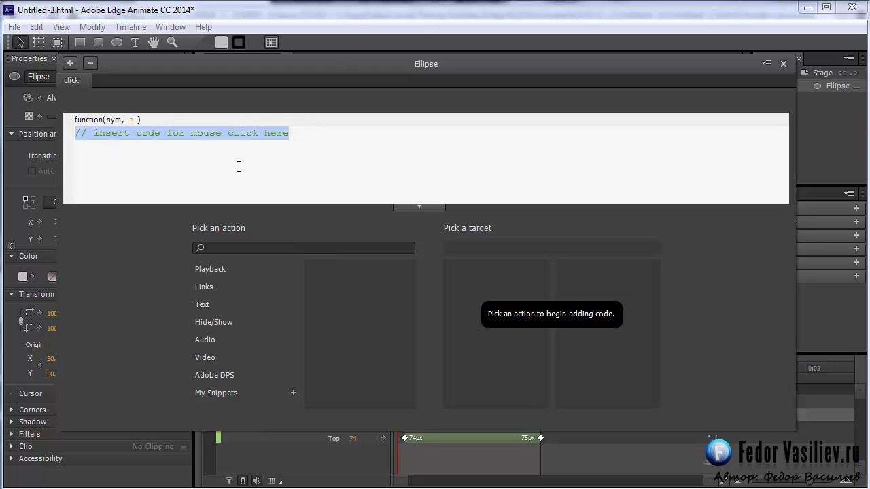
key(Delete)
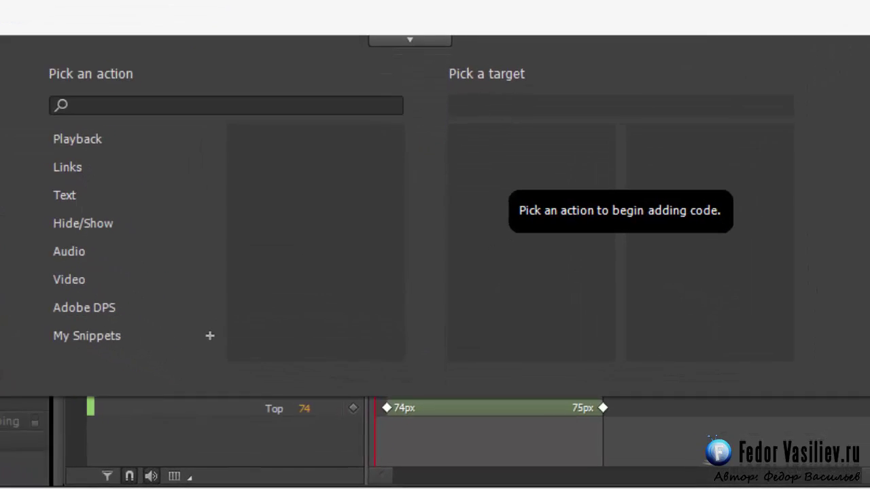
Assign the Play playback action targeting the Stage to the ellipse's click event, and test the circle in the browser preview.
click(60, 112)
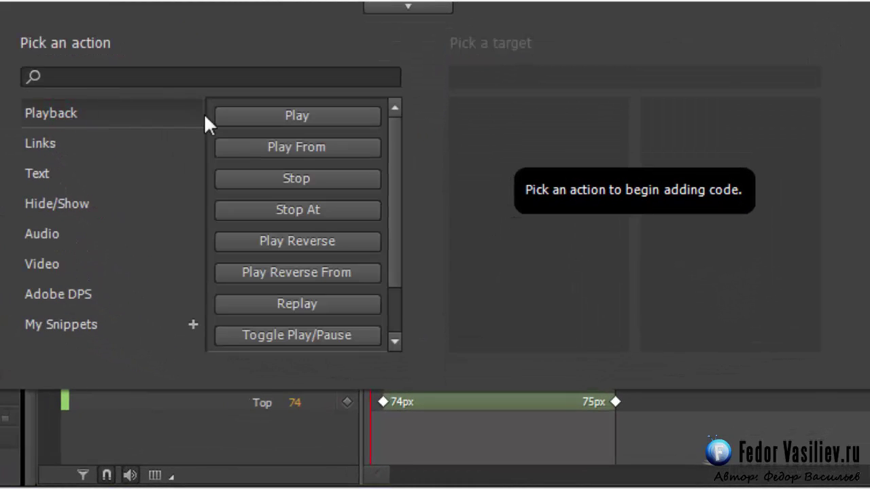
click(299, 112)
click(475, 151)
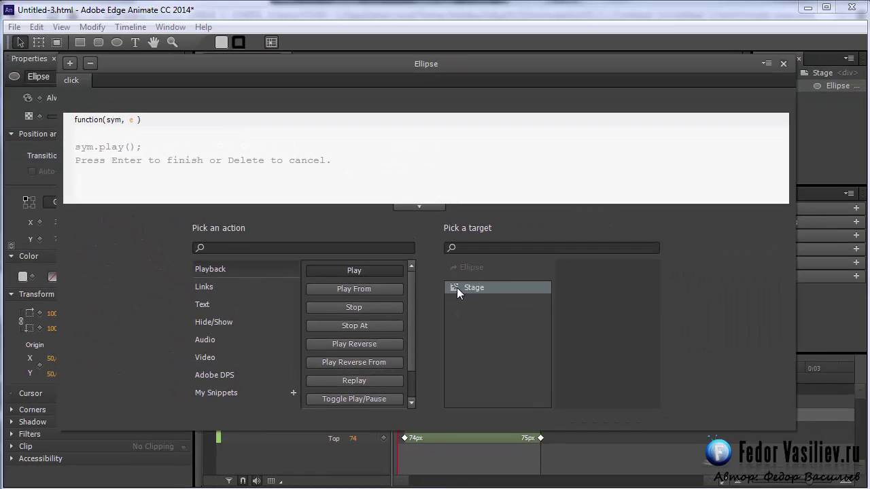
click(472, 145)
click(784, 65)
key(ctrl+Return)
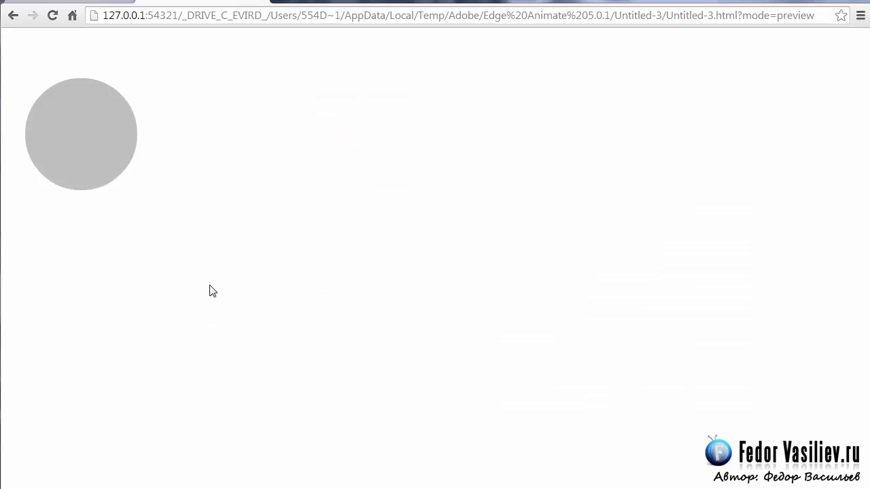
click(79, 134)
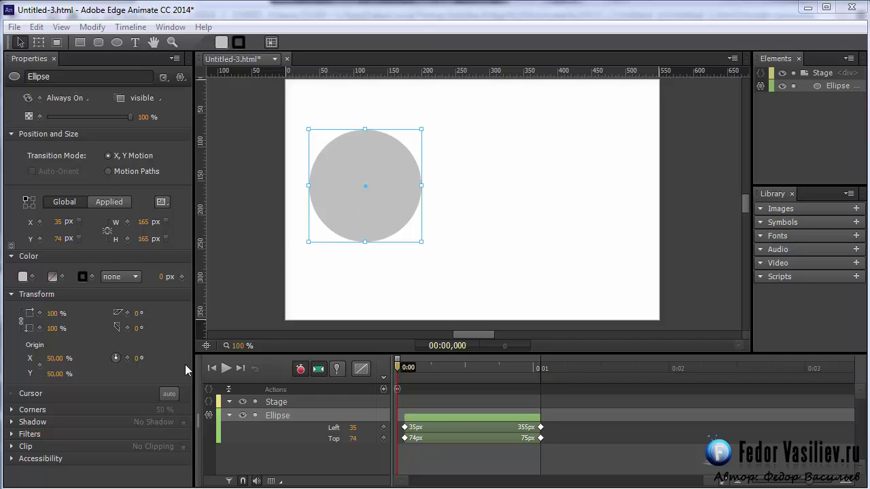
Set the ellipse's cursor to the pointer hand.
click(168, 395)
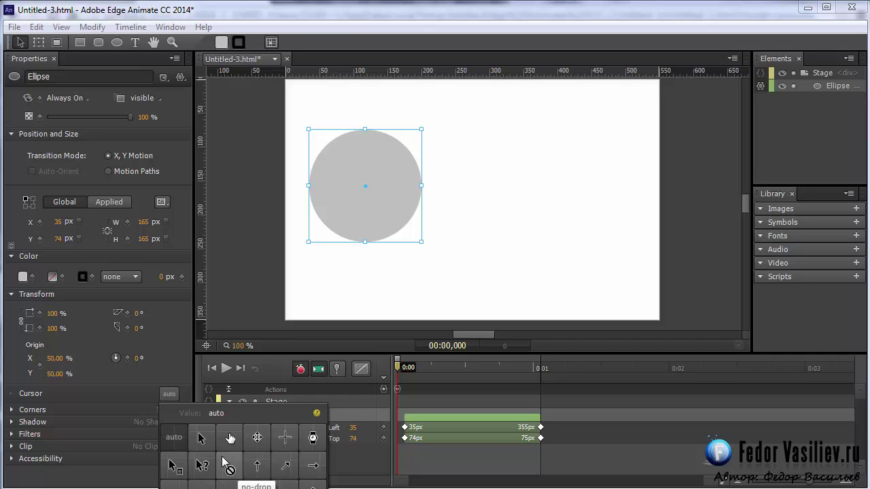
click(231, 440)
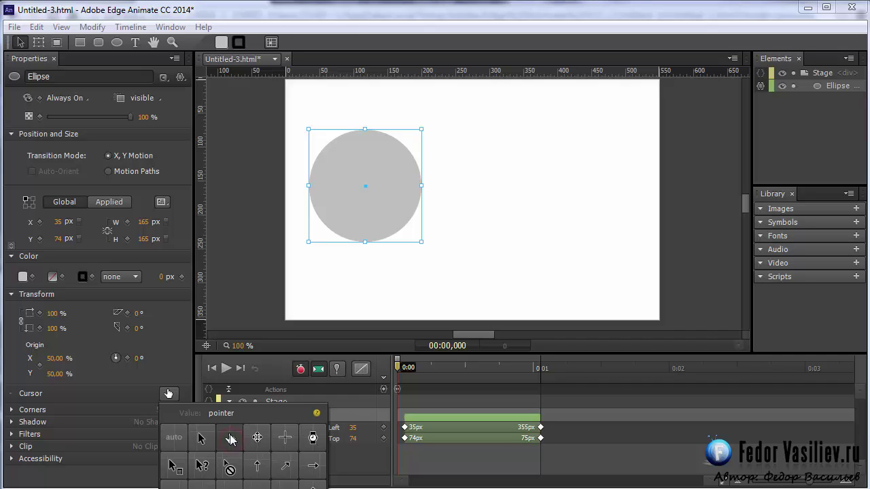
click(232, 312)
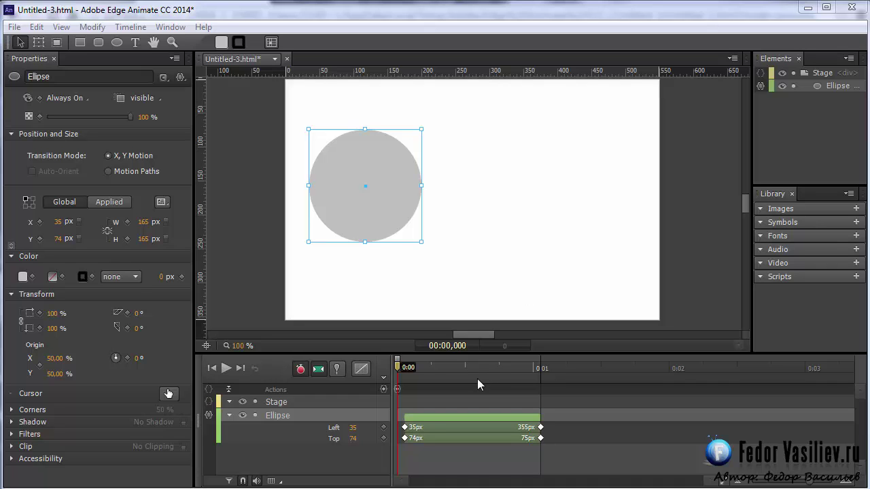
Open the ellipse's actions, remove its click event and add a mouseover event in its place.
right_click(390, 197)
click(445, 408)
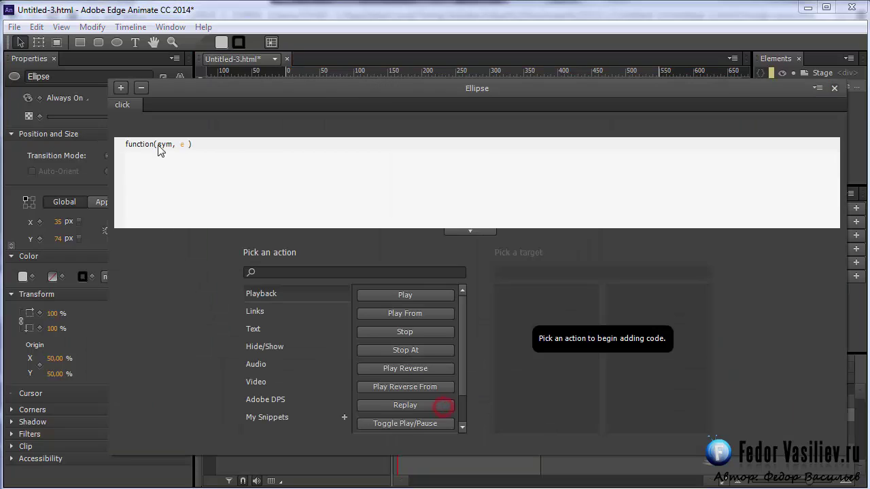
click(141, 88)
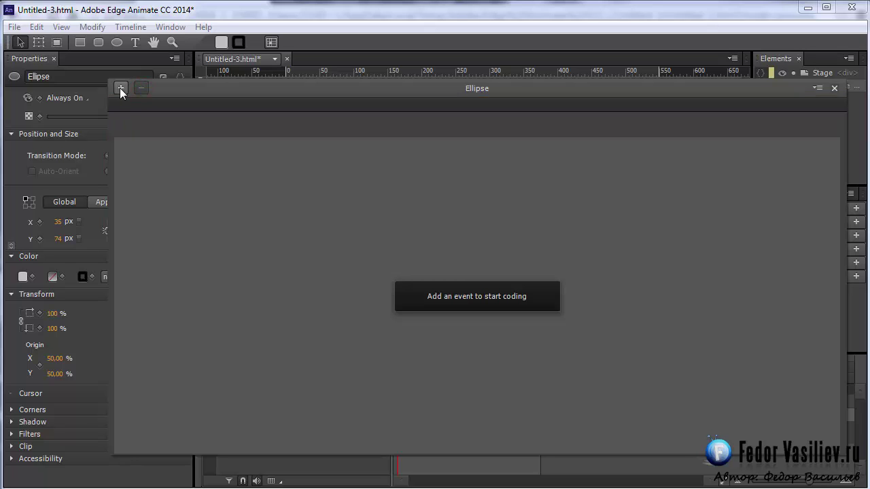
click(120, 88)
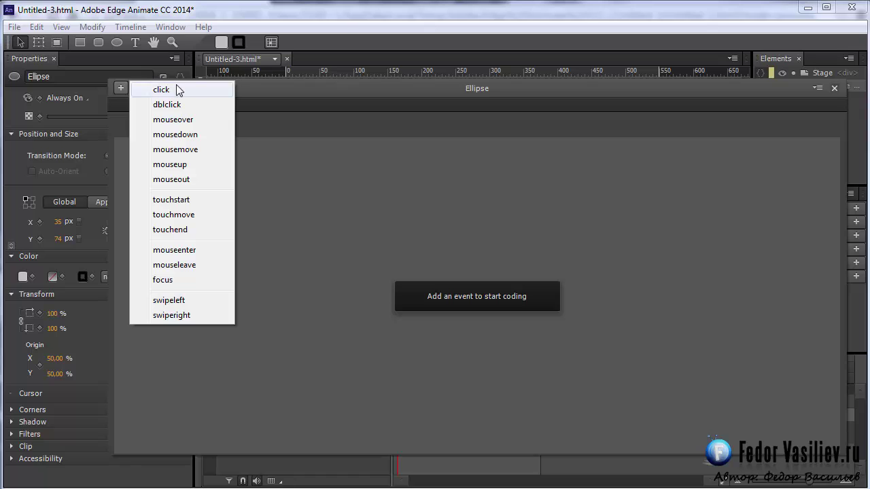
click(180, 124)
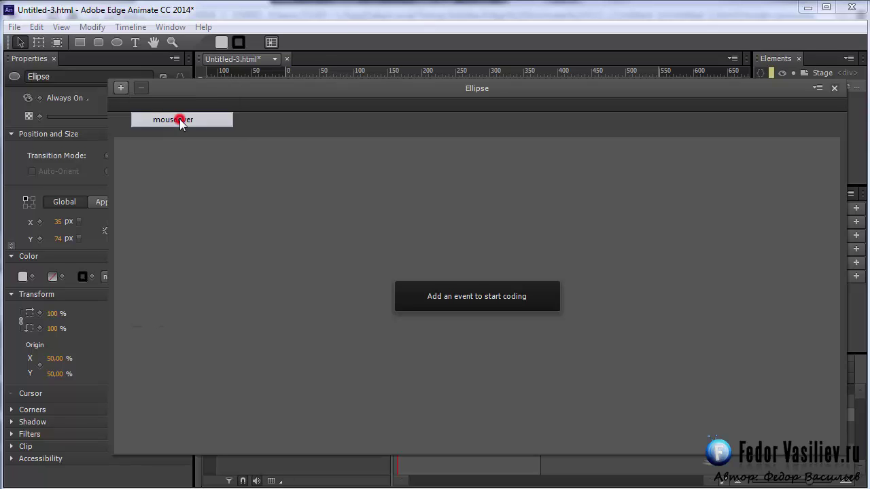
Clear the placeholder comment from the ellipse's mouseover code and assign the Play action targeting the Stage.
key(BackSpace)
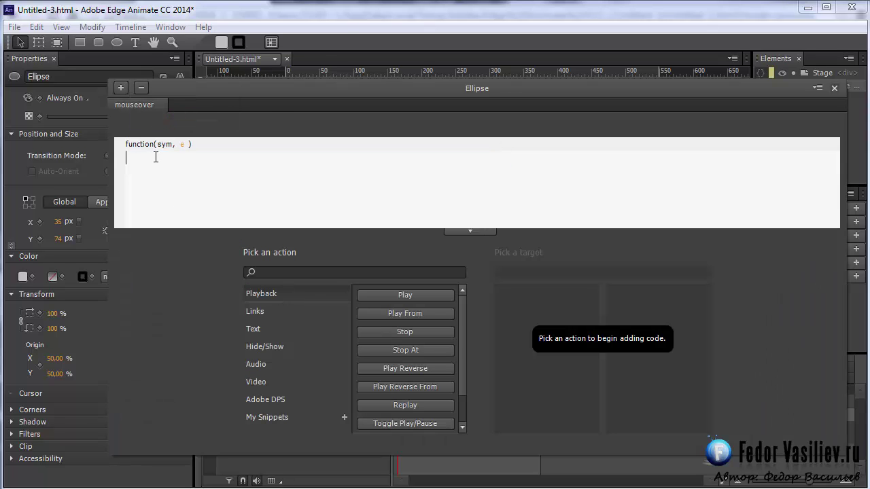
click(399, 293)
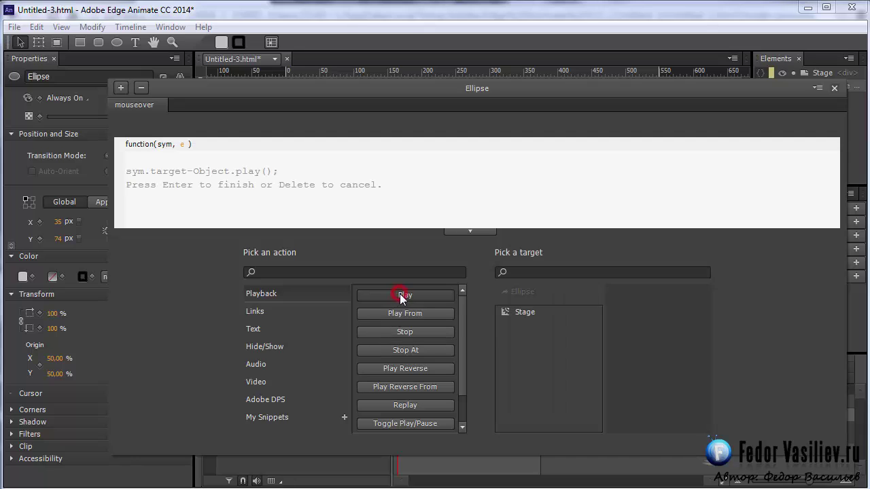
click(513, 314)
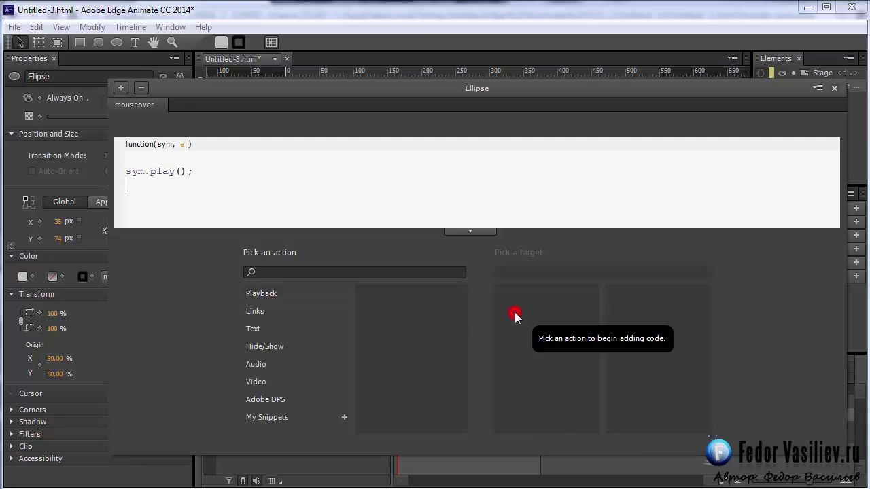
click(835, 88)
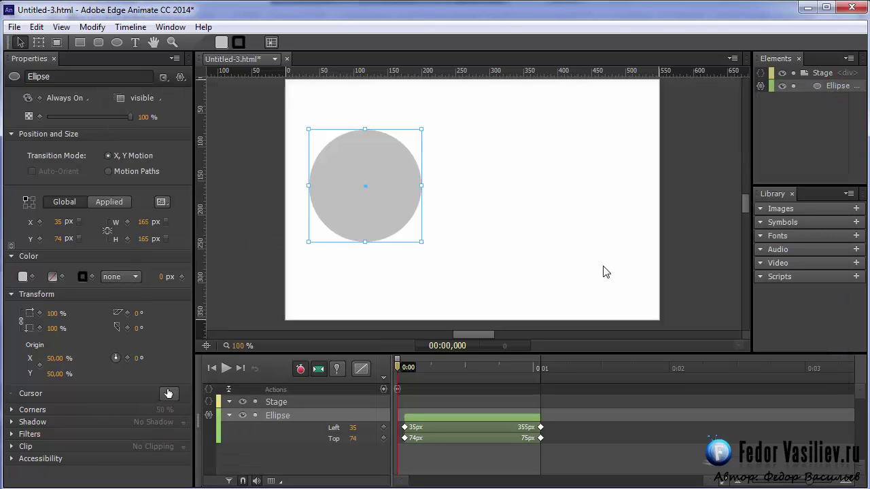
Preview the composition in the browser, test the circle's mouseover playback at both ends of its path, and return to Edge Animate.
key(ctrl+Return)
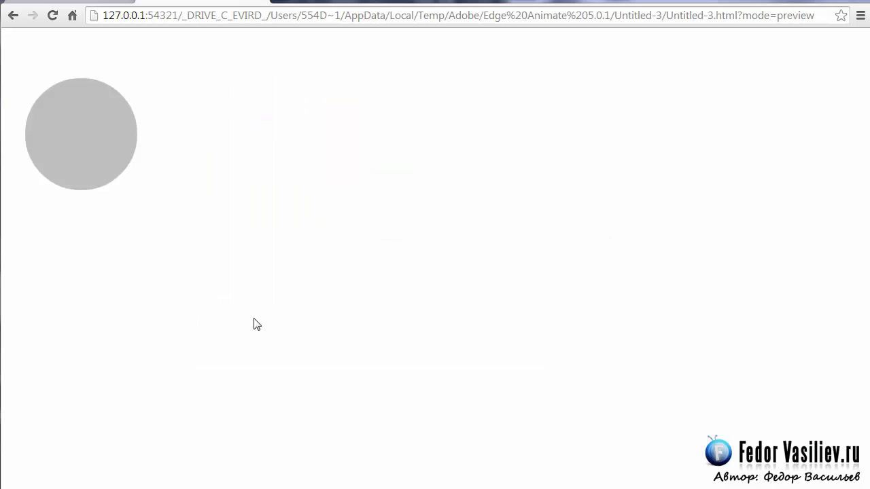
click(77, 145)
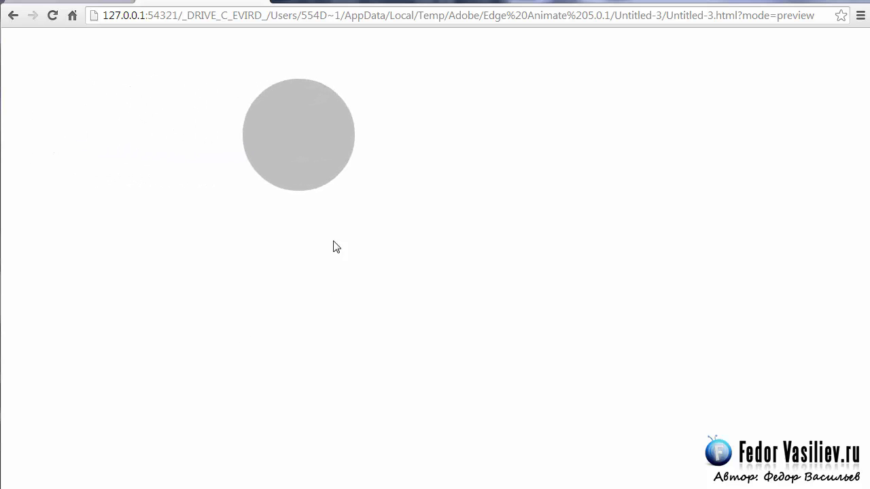
click(297, 140)
click(102, 153)
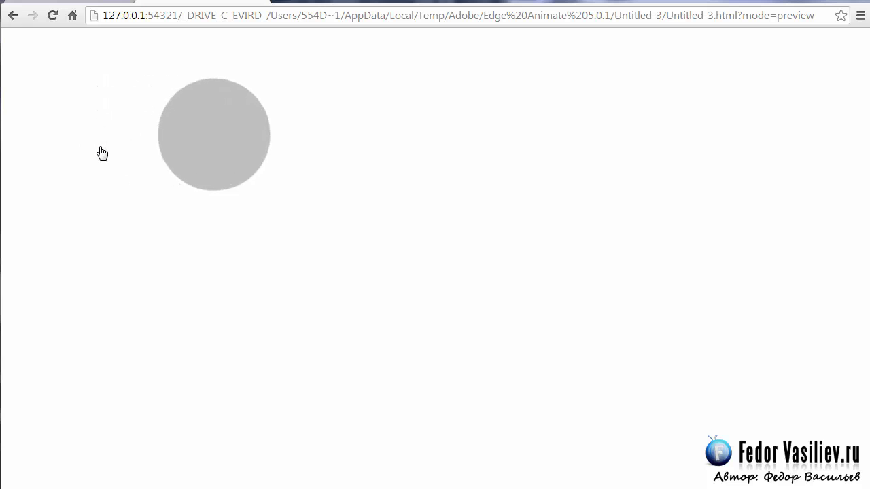
key(alt+Tab)
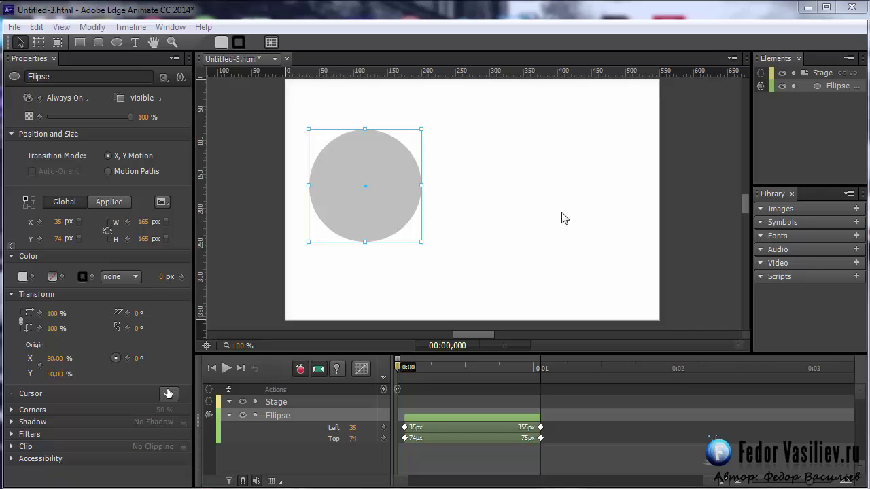
Insert a timeline trigger at 0:01,055, where the circle's movement ends, with a Stop action targeting the Stage.
drag(397, 360, 539, 384)
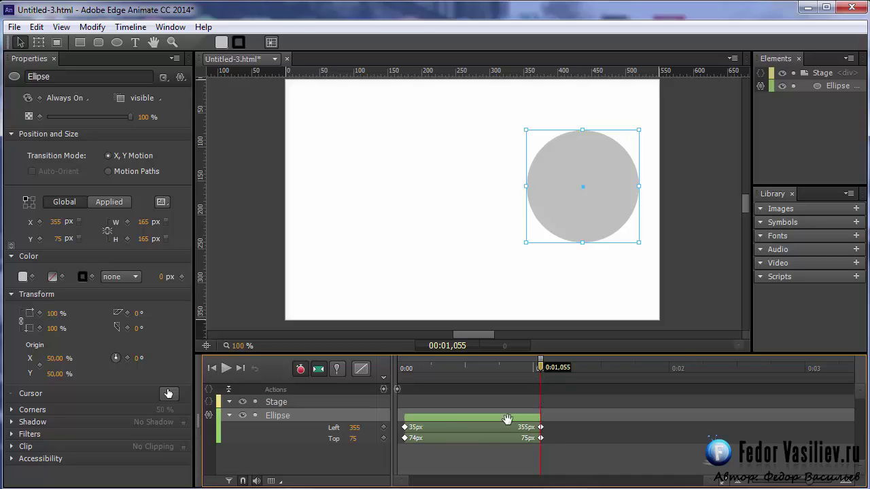
click(383, 391)
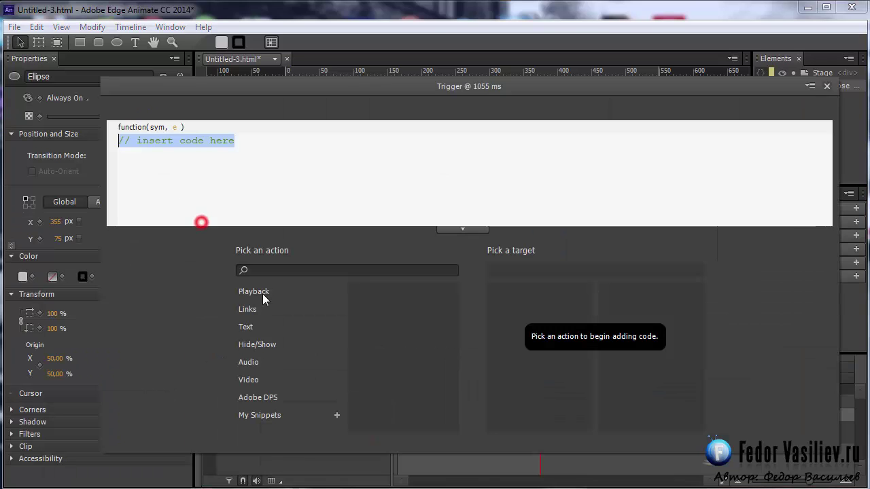
click(262, 292)
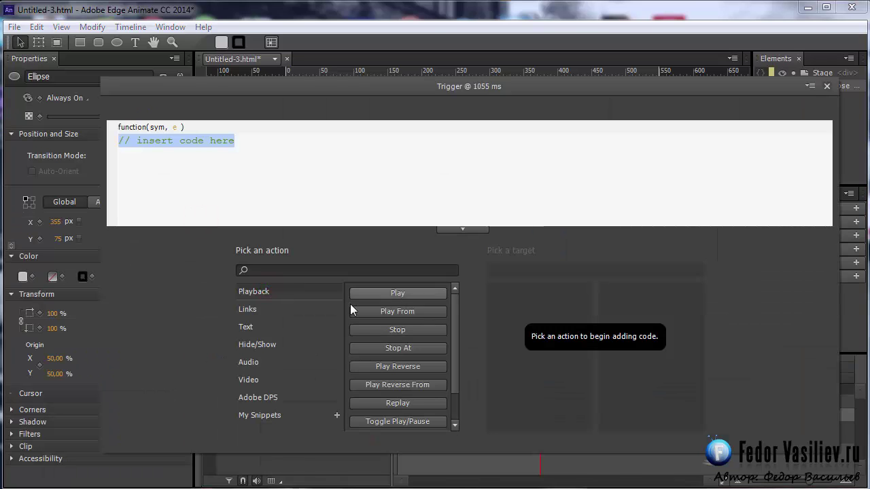
click(384, 334)
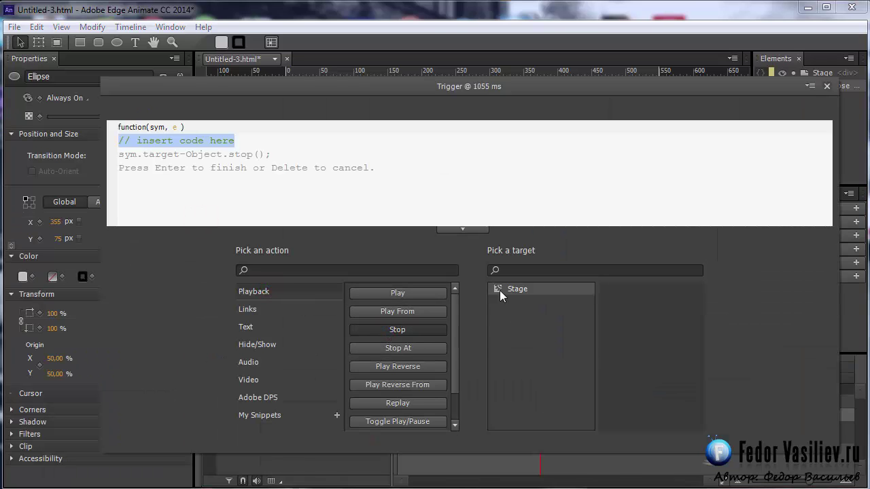
click(500, 290)
click(827, 87)
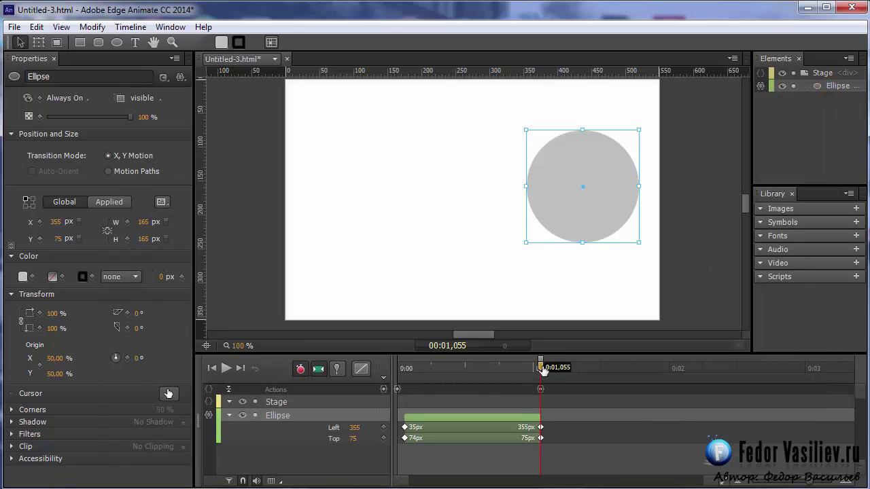
Animate the ellipse's horizontal and vertical scale to 0% between 0:01,155 and 0:02,500 using the pin.
mouse_move(543, 371)
mouse_down()
mouse_move(399, 379)
mouse_move(515, 386)
mouse_move(422, 388)
mouse_move(542, 387)
mouse_up()
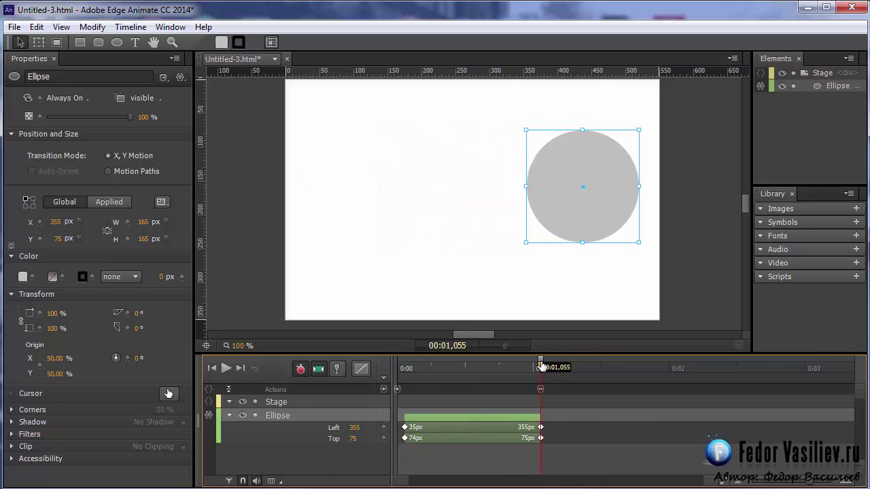
drag(542, 368, 555, 369)
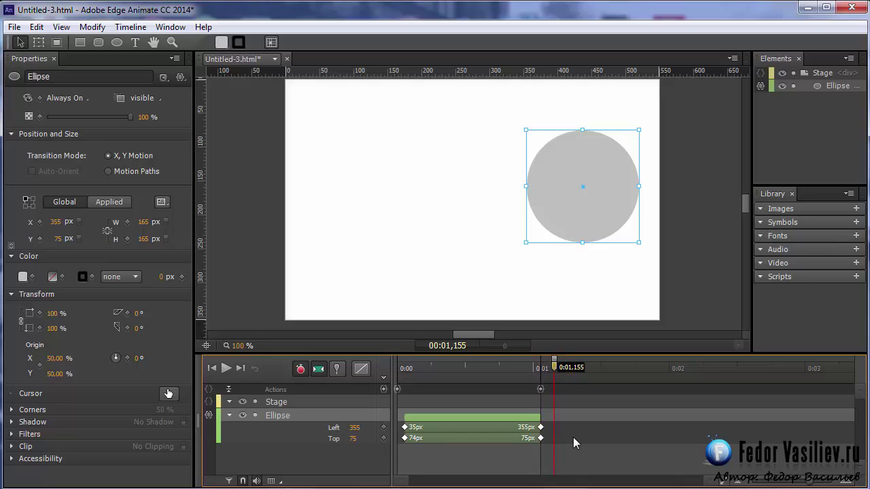
click(336, 370)
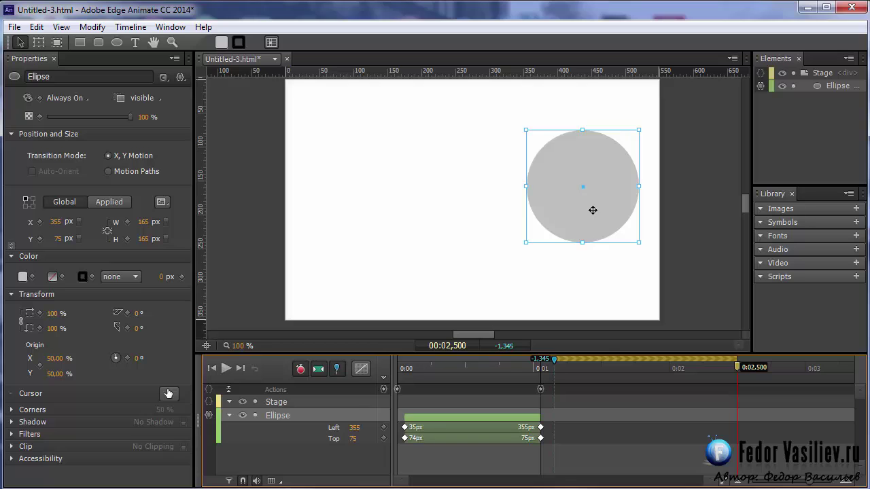
click(54, 314)
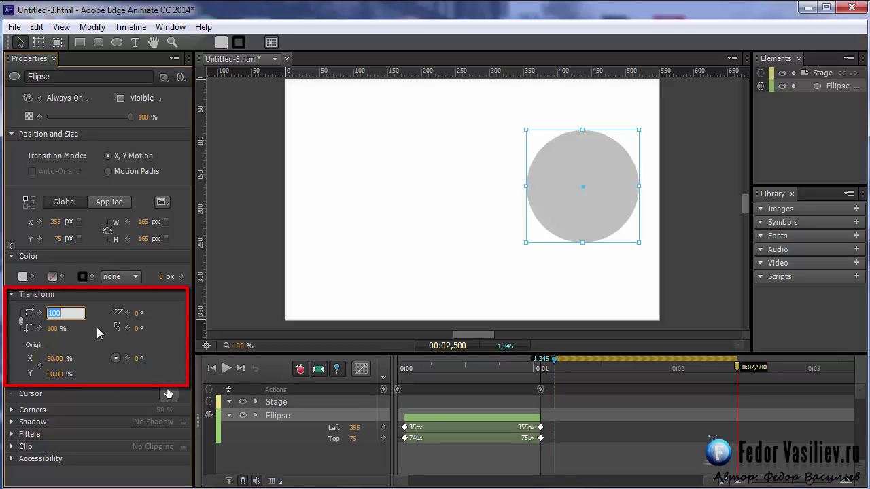
text(0)
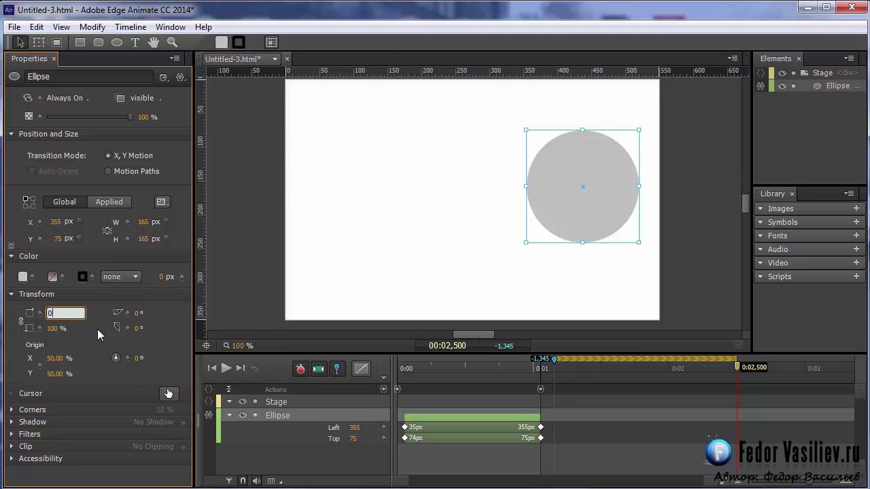
key(Return)
key(p)
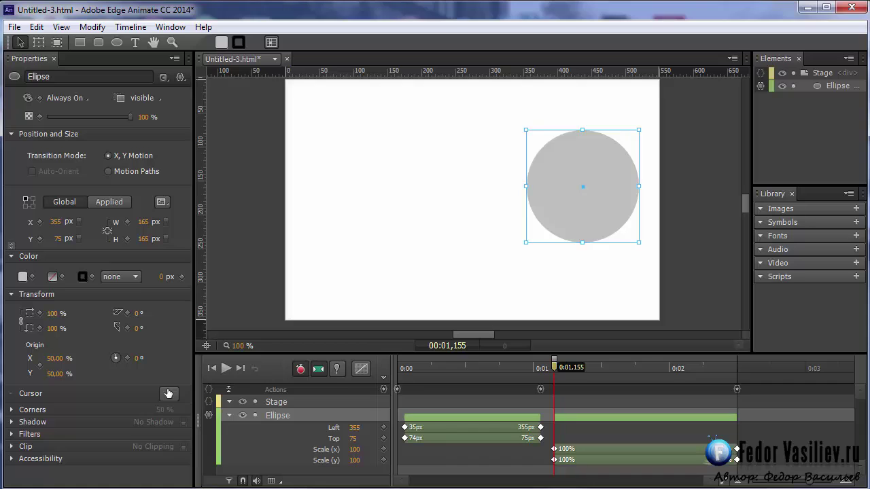
Preview the composition in the browser and test the circle's movement and shrinking by pointing at it.
key(ctrl+Return)
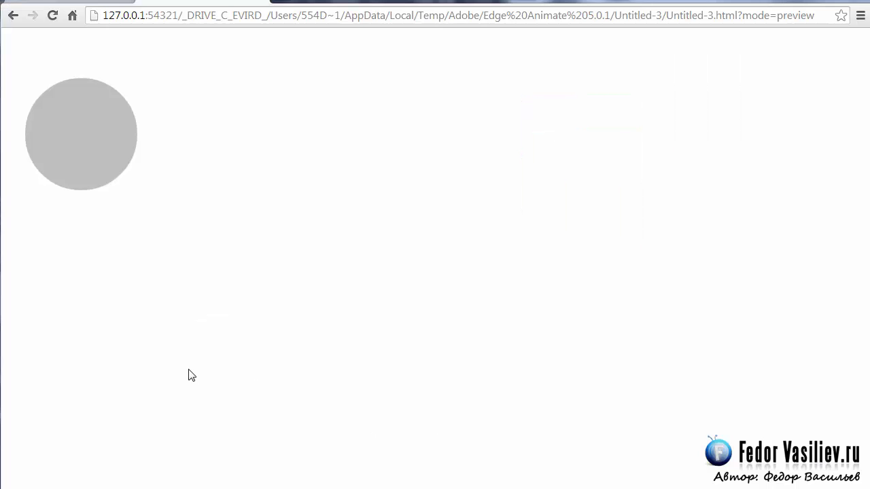
click(79, 152)
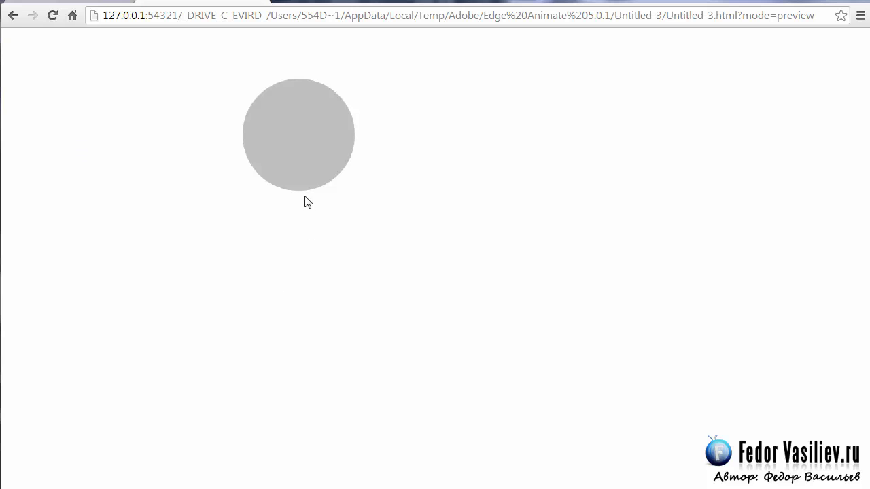
click(299, 159)
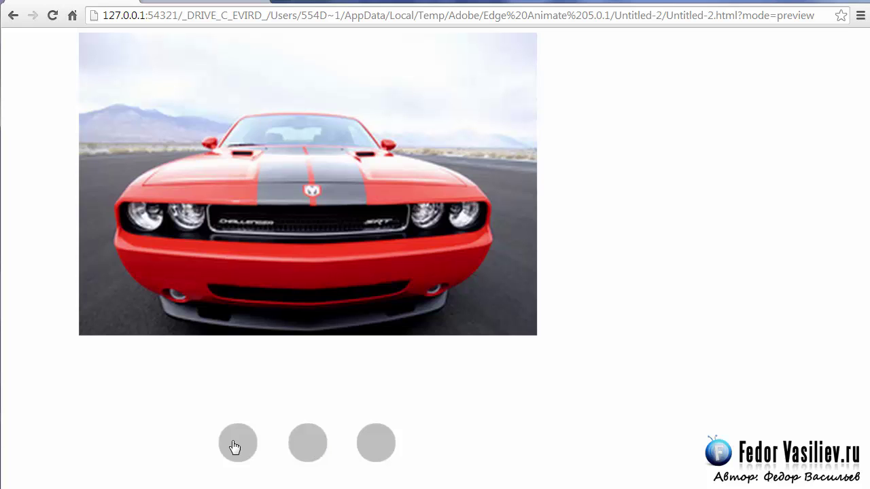
Test the three round navigation buttons in the browser preview of Untitled-2.html, switching repeatedly between the car images.
click(300, 442)
click(362, 442)
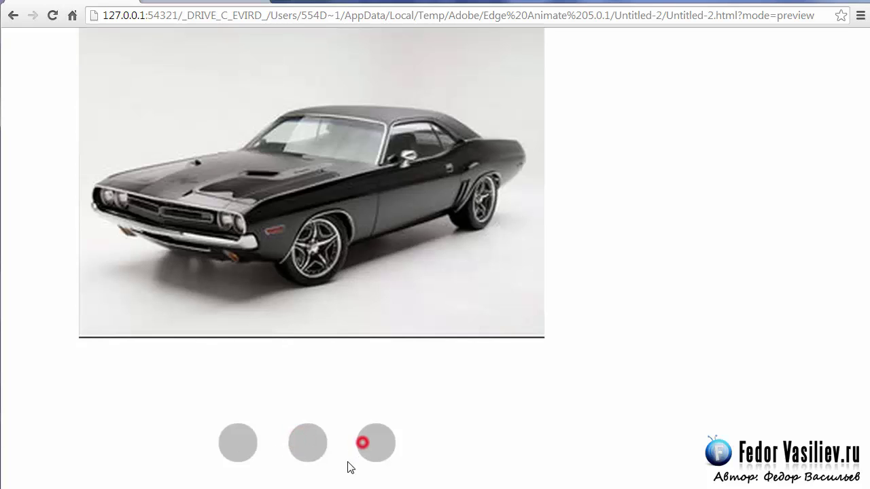
click(238, 443)
click(301, 444)
click(377, 451)
click(299, 449)
click(236, 444)
click(308, 445)
click(370, 450)
click(306, 445)
click(237, 449)
click(308, 448)
click(371, 455)
click(301, 448)
click(234, 443)
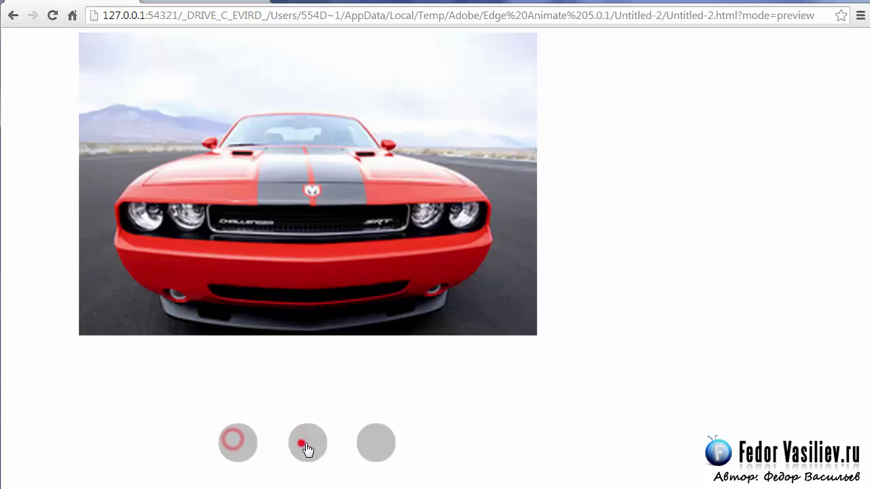
click(306, 446)
click(360, 446)
click(234, 442)
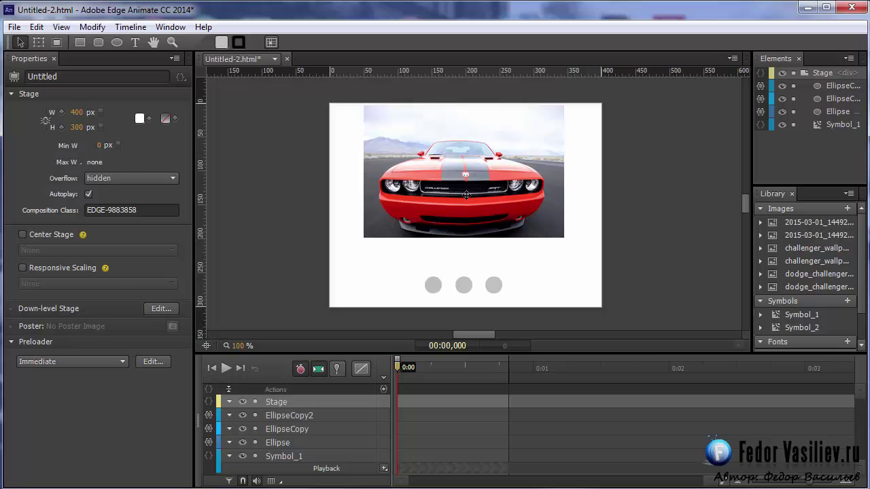
Examine how Untitled-2.html is built, inspecting Symbol_1, the three ellipse buttons and the symbol's own timeline.
click(466, 195)
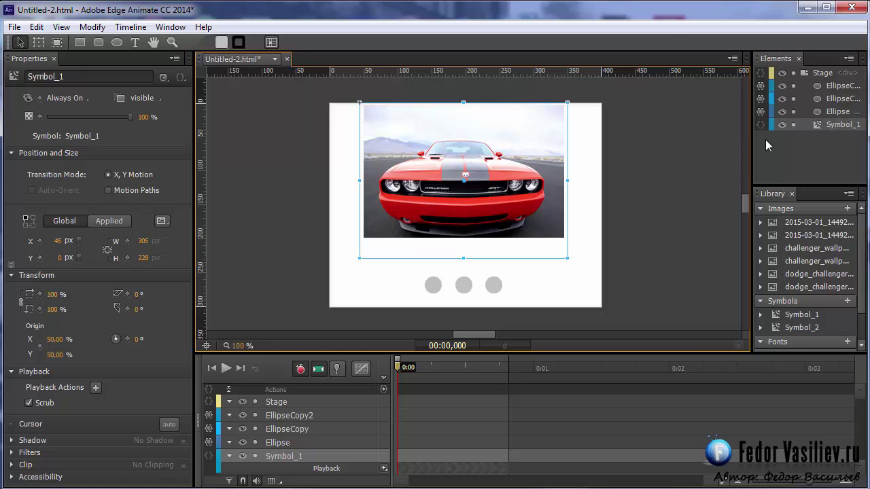
click(818, 127)
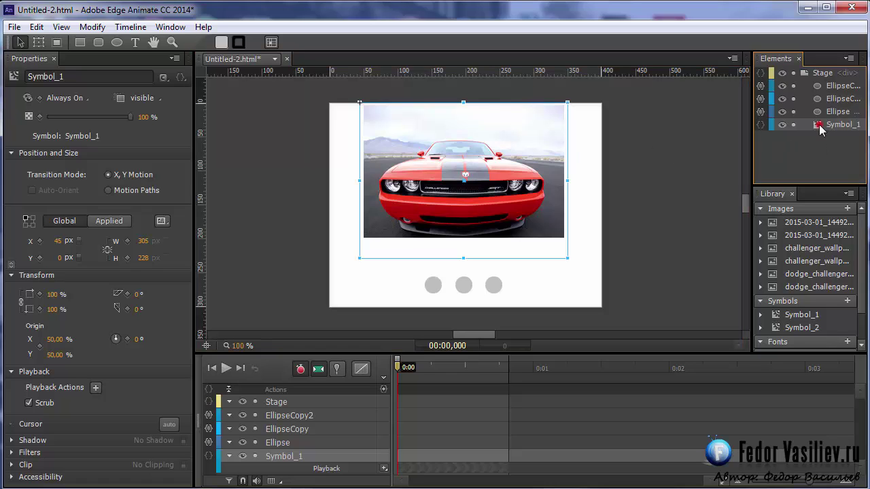
click(825, 112)
click(825, 98)
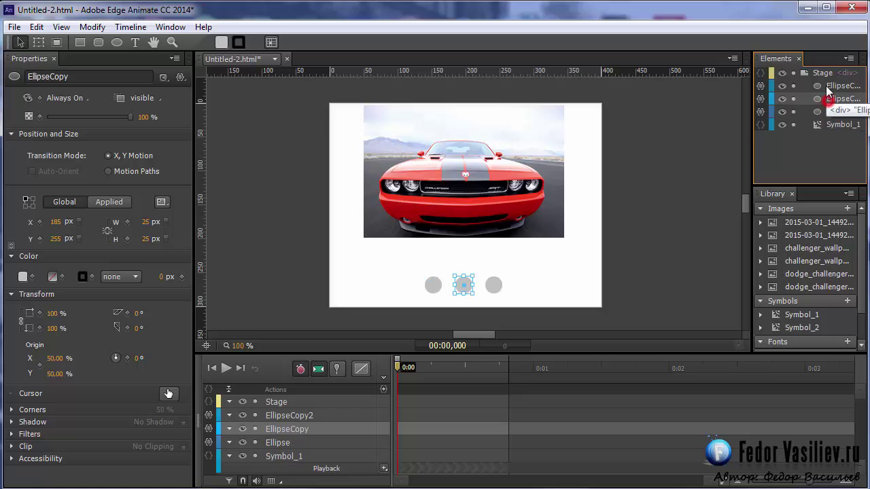
click(825, 86)
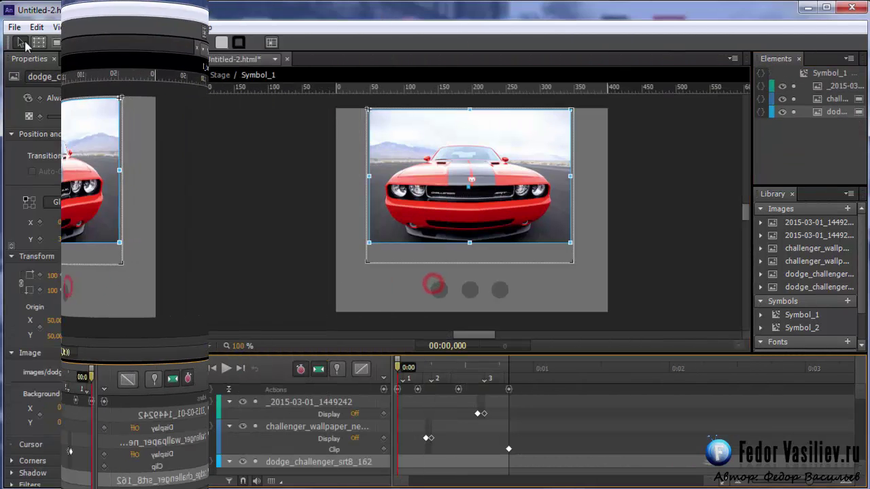
Create a new composition and place the three car images from the бурок folder together on the stage at X 137, Y 41 px.
click(14, 27)
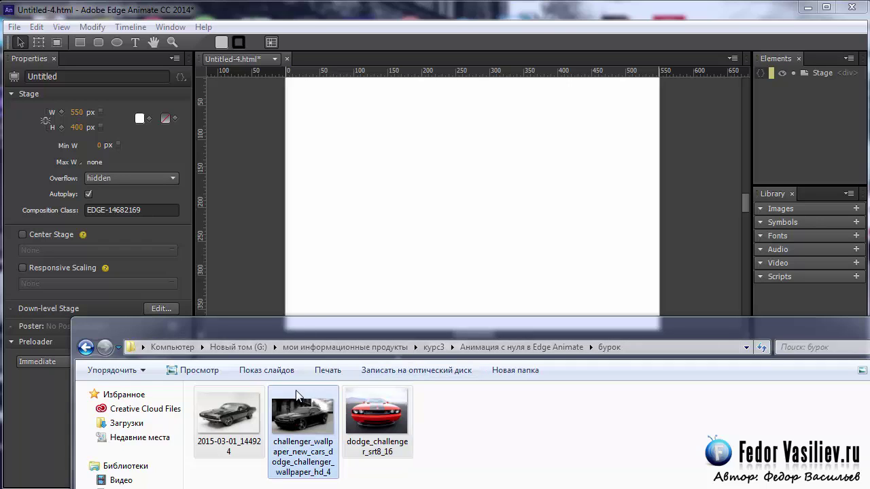
click(236, 423)
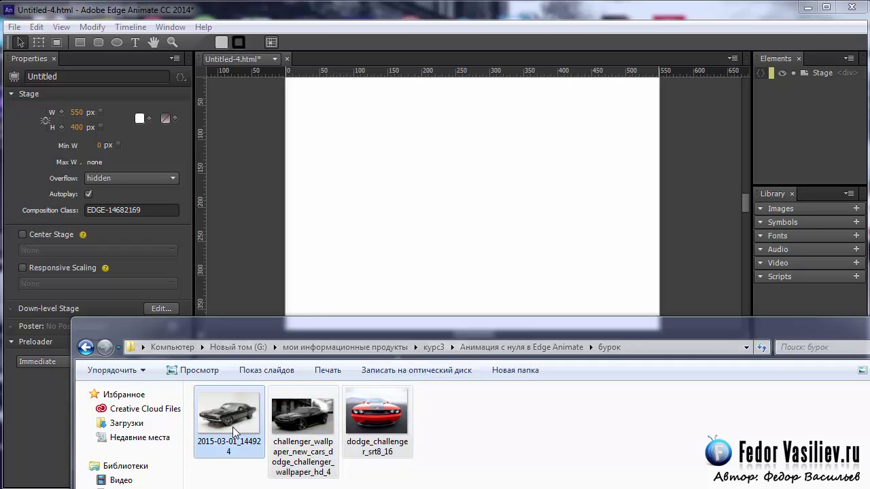
drag(245, 442, 437, 182)
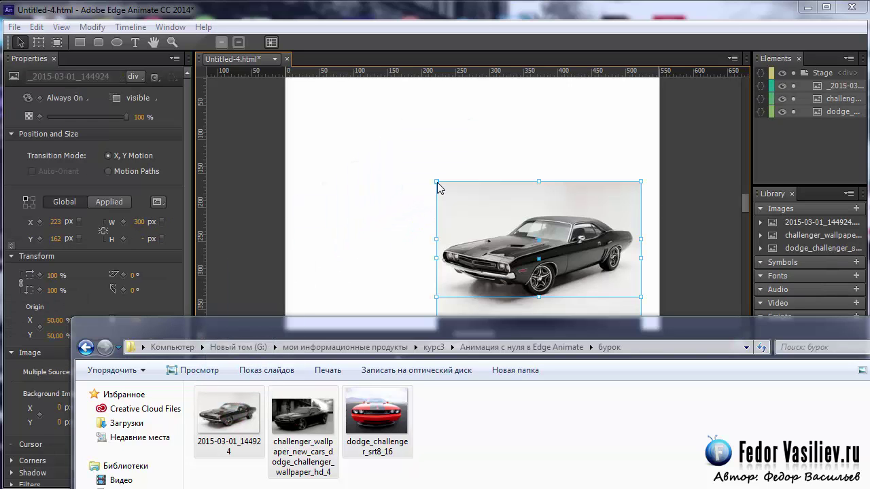
click(507, 212)
drag(524, 245, 466, 163)
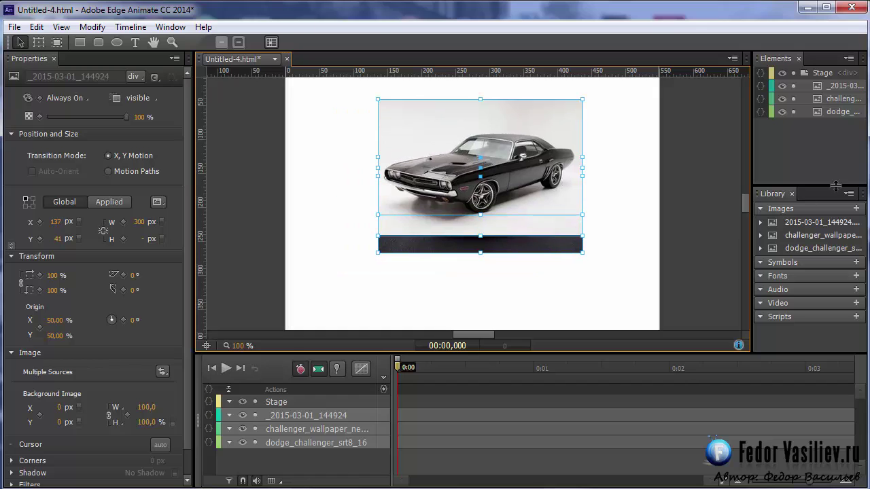
Rename the three car image elements as _1, _2 and _3 in their stacking order.
click(831, 112)
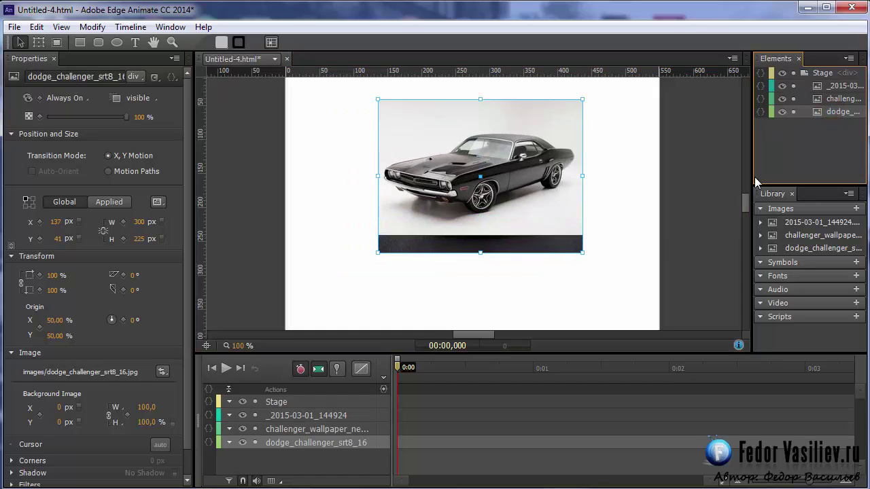
click(831, 99)
click(829, 86)
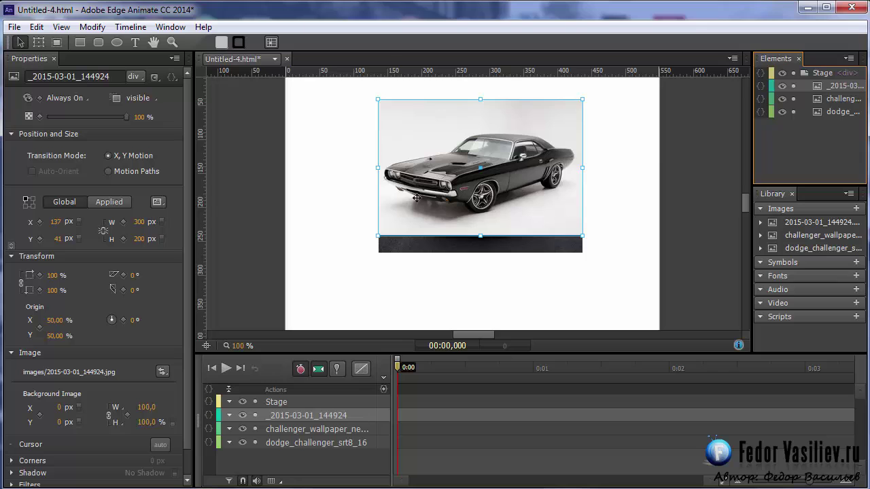
click(826, 99)
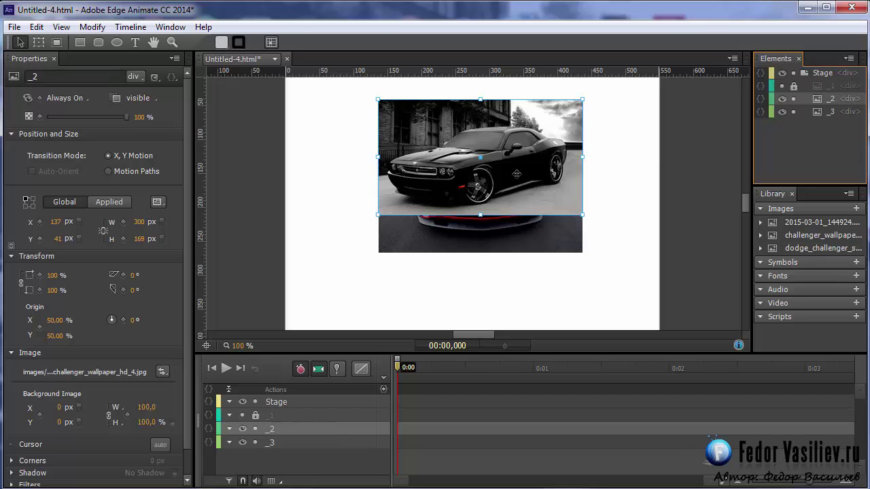
Convert the three car images together into a symbol named Symbol_1 with timeline autoplay enabled.
click(826, 86)
click(824, 113)
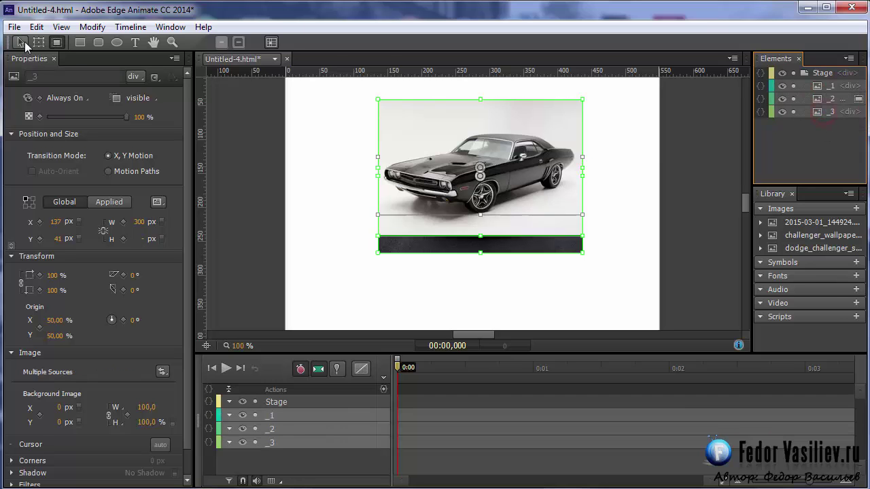
click(21, 43)
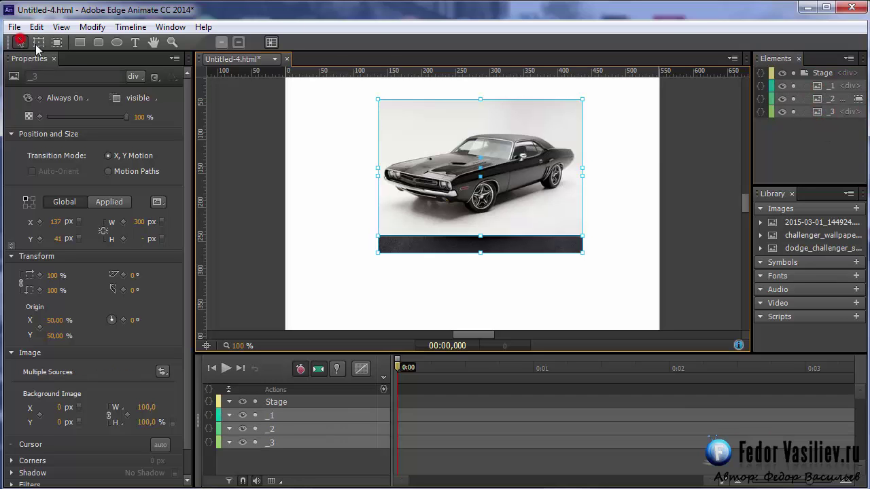
right_click(819, 113)
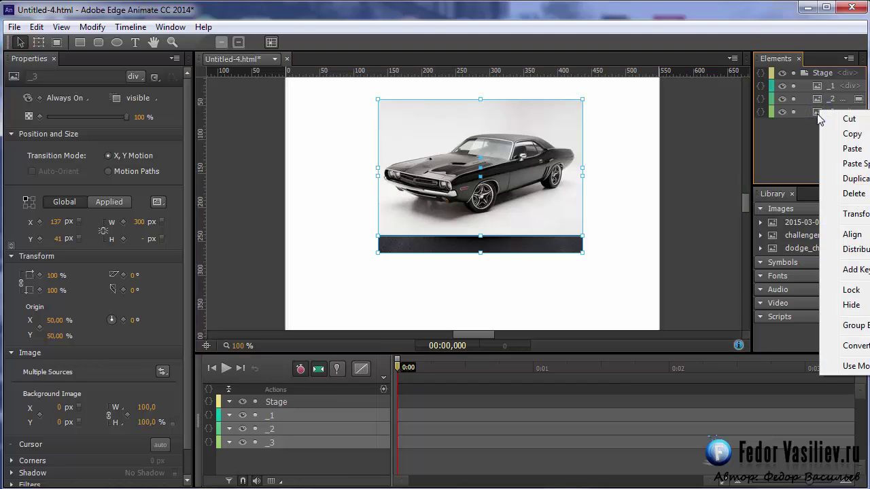
click(747, 21)
right_click(519, 155)
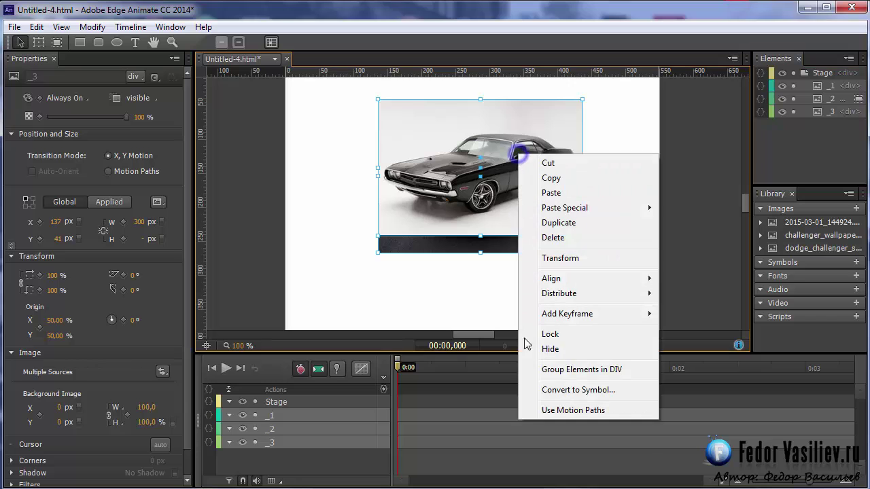
click(565, 391)
click(489, 257)
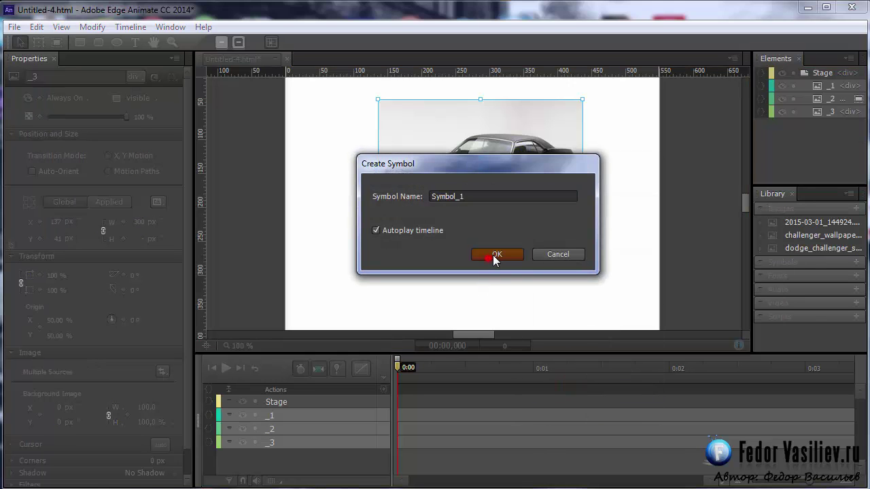
Open Symbol_1 for editing and set the display of images _1 and _2 to Off at 0:00.
click(809, 87)
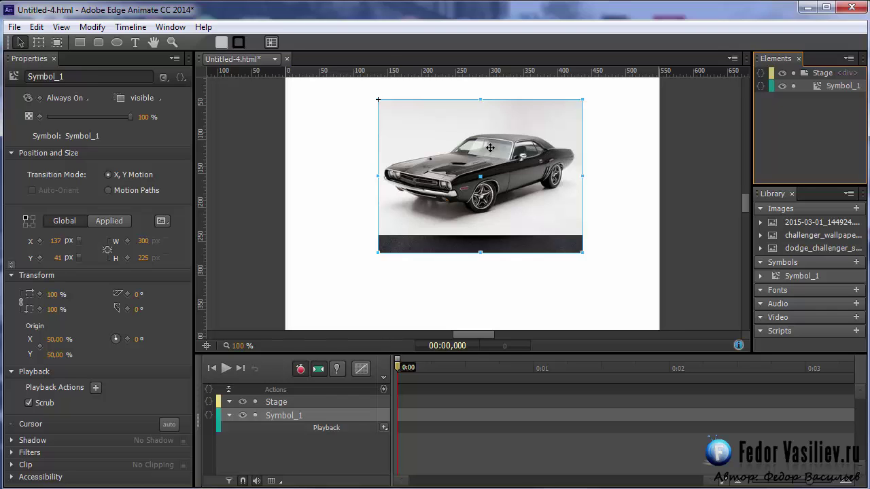
double_click(818, 86)
drag(743, 213, 745, 207)
scroll(745, 209, down, 2)
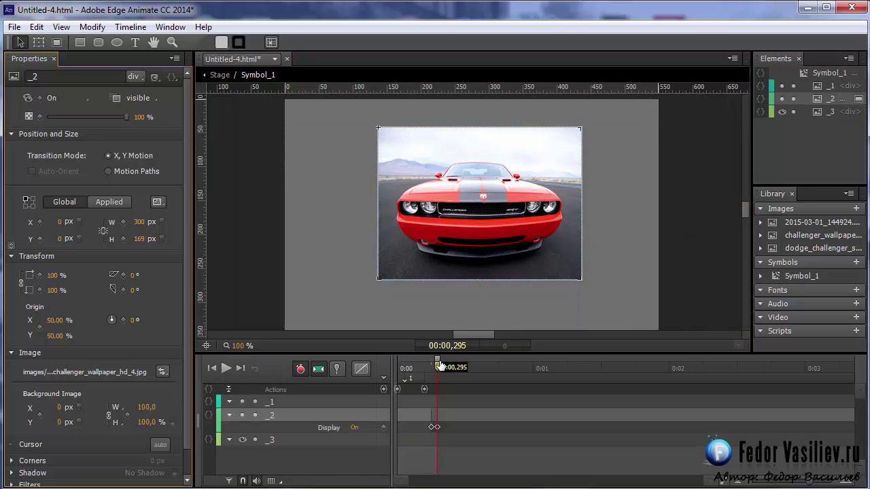
click(288, 402)
shift+click(290, 413)
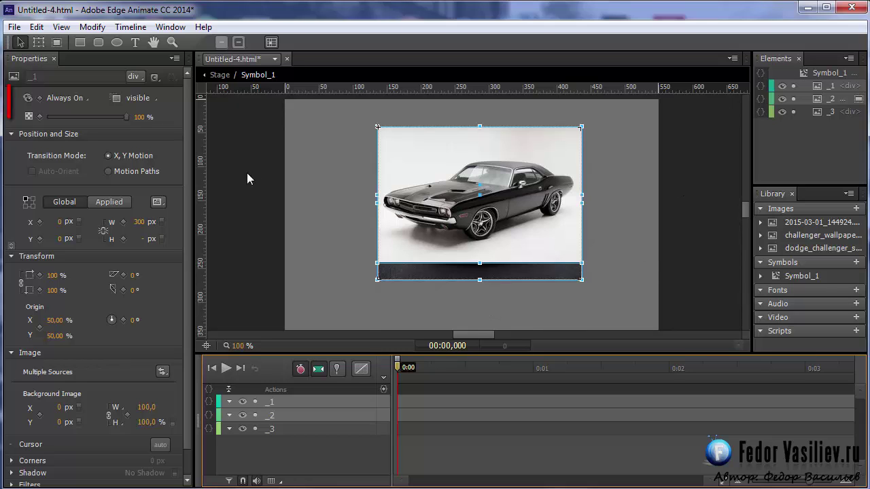
click(63, 98)
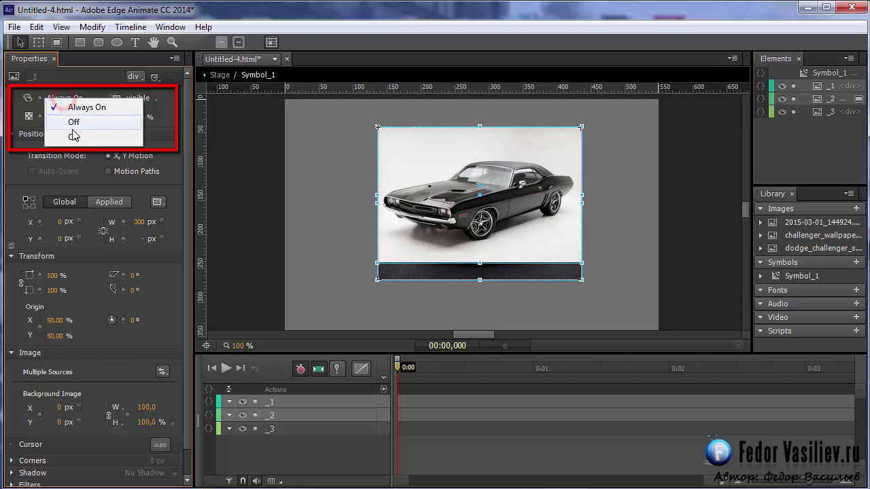
click(74, 121)
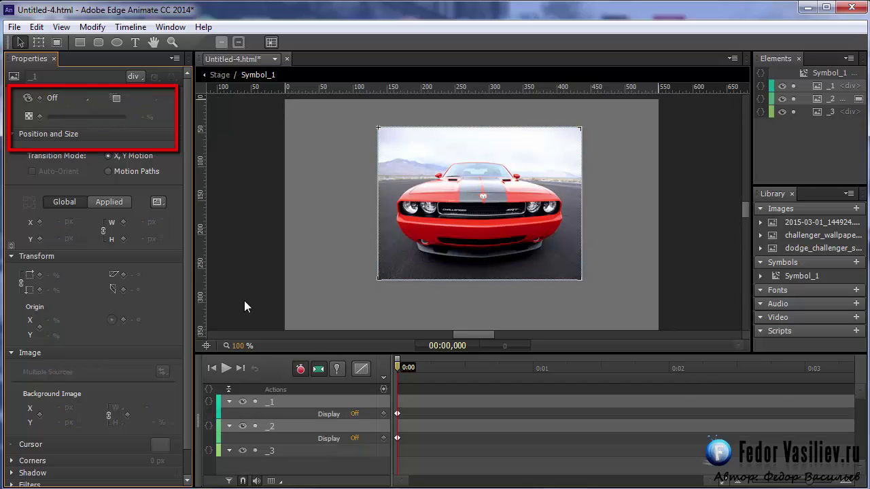
Set the display of image _2 to On at 0:00,555 in the symbol's timeline.
click(272, 427)
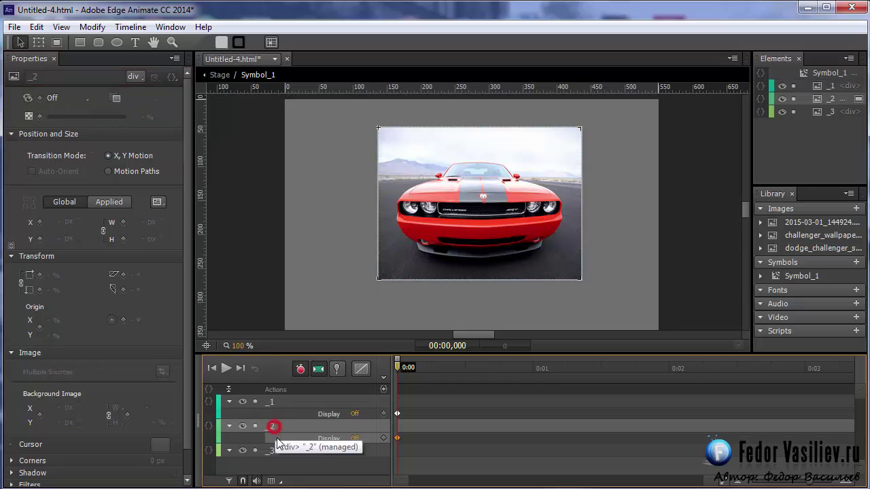
click(284, 448)
click(301, 425)
drag(422, 372, 473, 370)
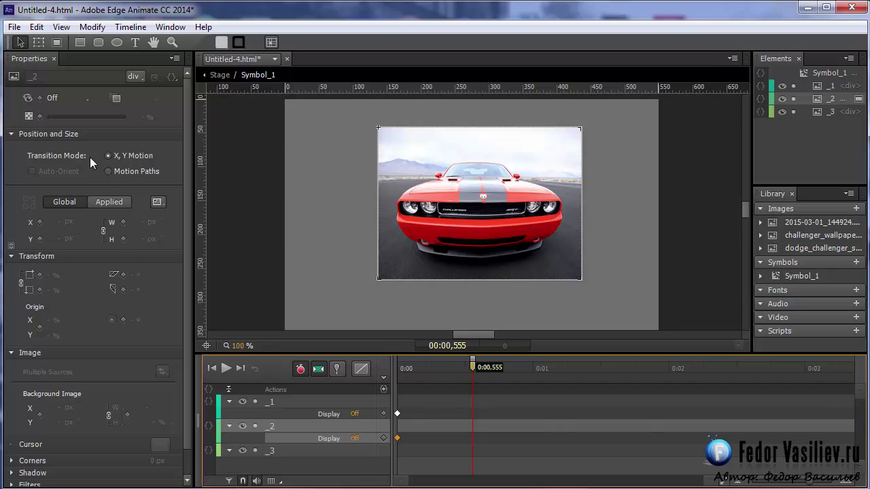
click(59, 98)
click(75, 134)
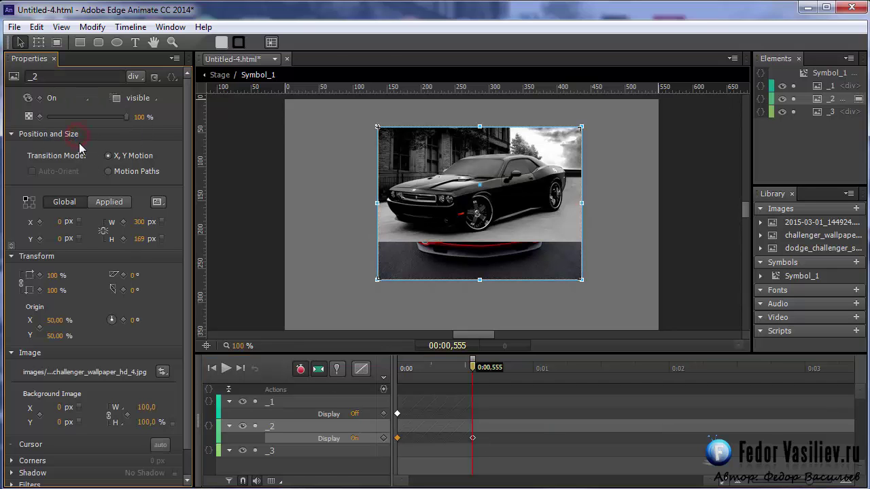
Set the display of image _1 to On at 0:00,945 in the symbol's timeline.
click(276, 401)
drag(475, 364, 519, 369)
click(59, 98)
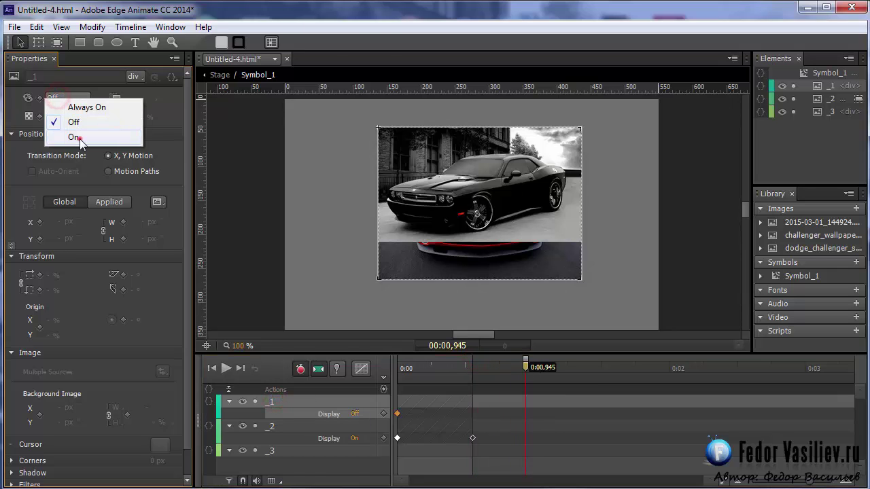
click(73, 136)
Add a trigger at 0:00 of the symbol's timeline that stops Symbol_1's playback.
mouse_move(532, 367)
mouse_down()
mouse_move(401, 373)
mouse_move(519, 391)
mouse_move(398, 394)
mouse_move(466, 397)
mouse_move(532, 370)
mouse_move(445, 397)
mouse_move(398, 396)
mouse_up()
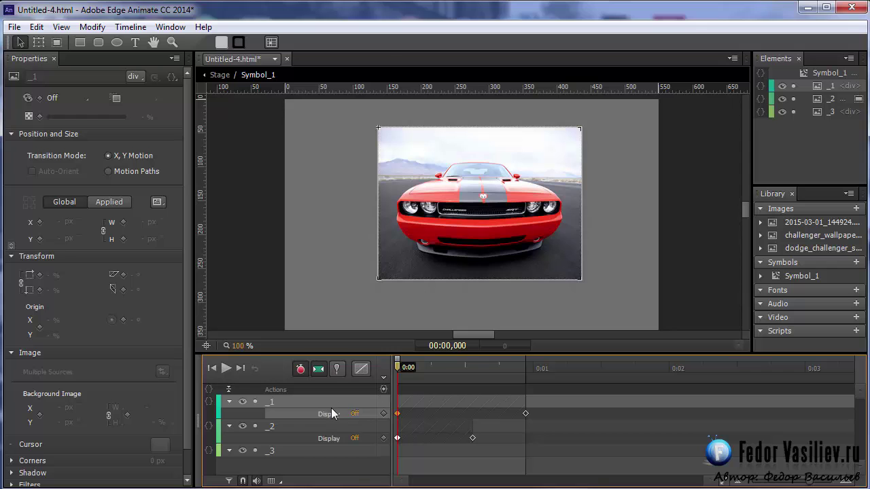
click(383, 390)
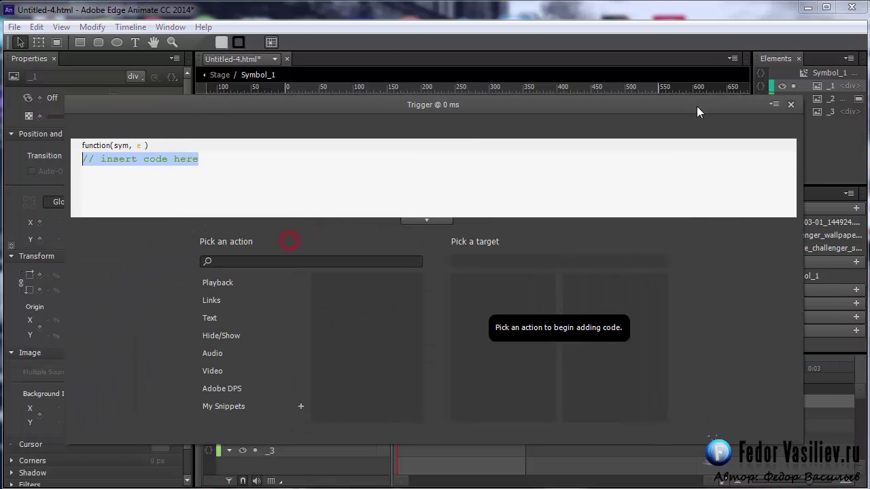
mouse_move(239, 286)
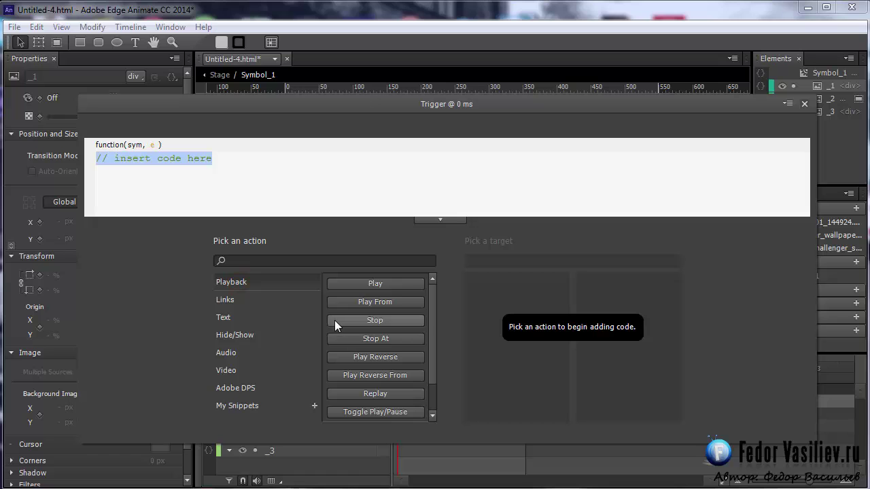
click(336, 319)
click(489, 299)
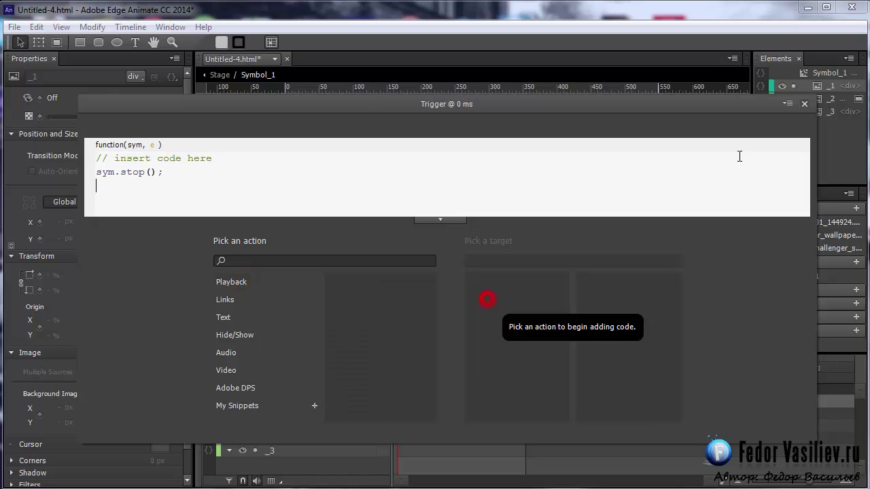
click(805, 105)
Add timeline label 2 at 0:00,555 and label 1 at 0:00,050 inside the symbol.
drag(401, 360, 474, 380)
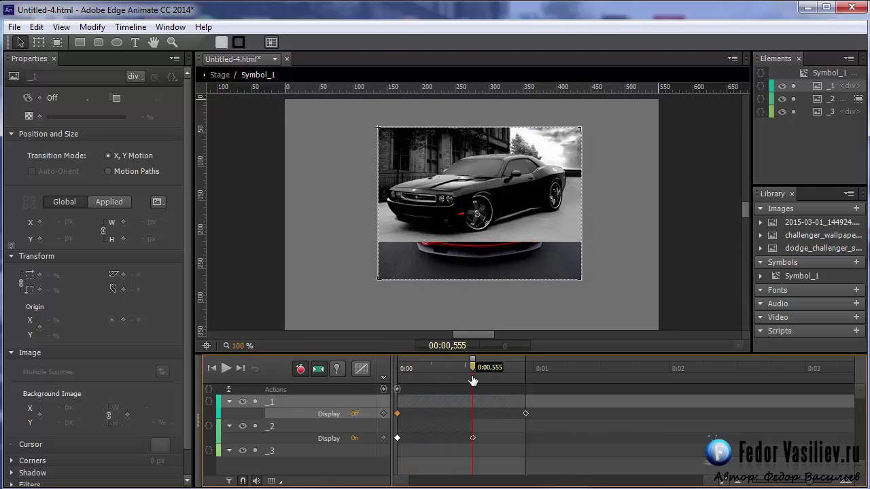
click(274, 429)
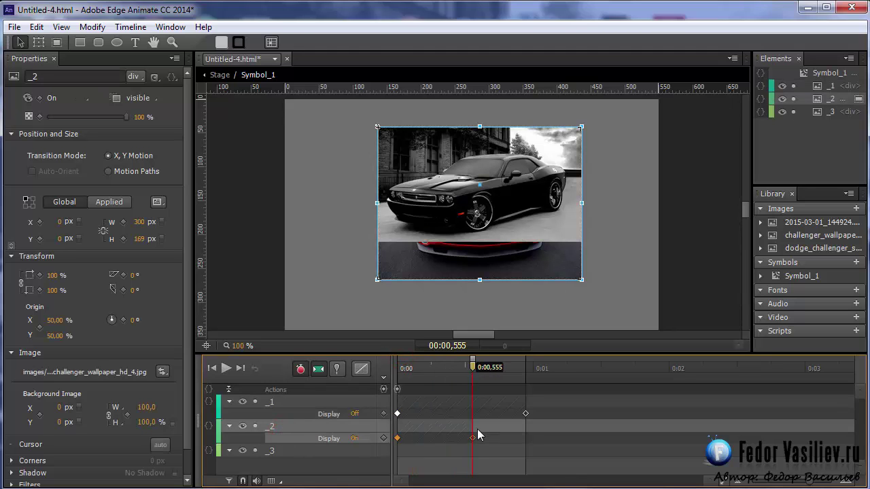
click(384, 378)
text(2)
drag(471, 365, 405, 367)
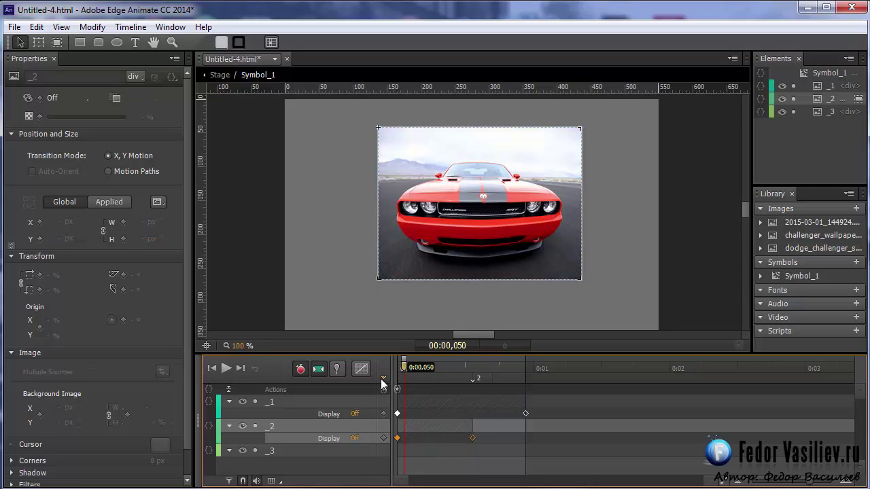
click(384, 378)
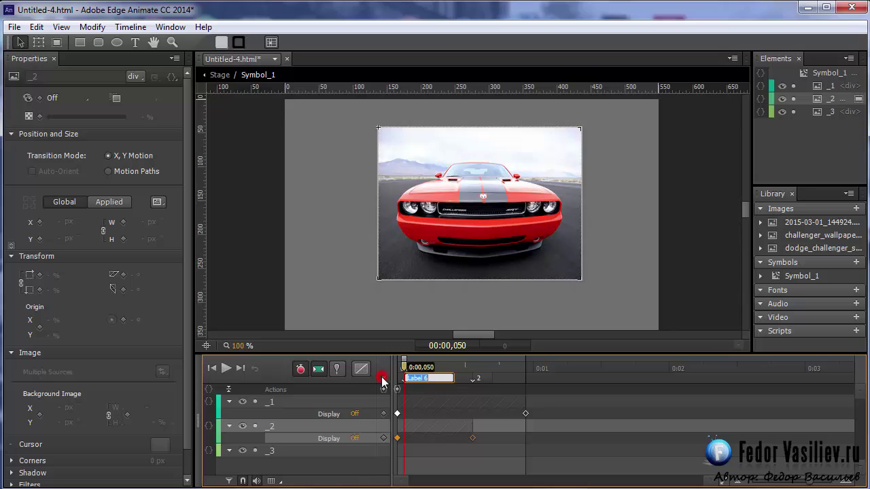
text(1)
Add timeline label 3 at 0:00,945, where image _1 turns on.
drag(403, 367, 526, 367)
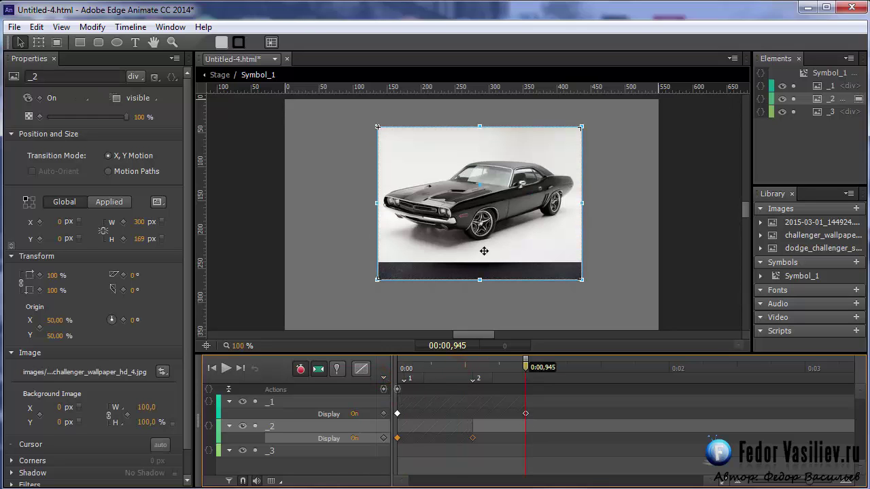
click(385, 379)
text(3)
click(582, 367)
Add a trigger at 0:00,205, between labels 1 and 2, that stops Symbol_1.
drag(533, 367, 425, 385)
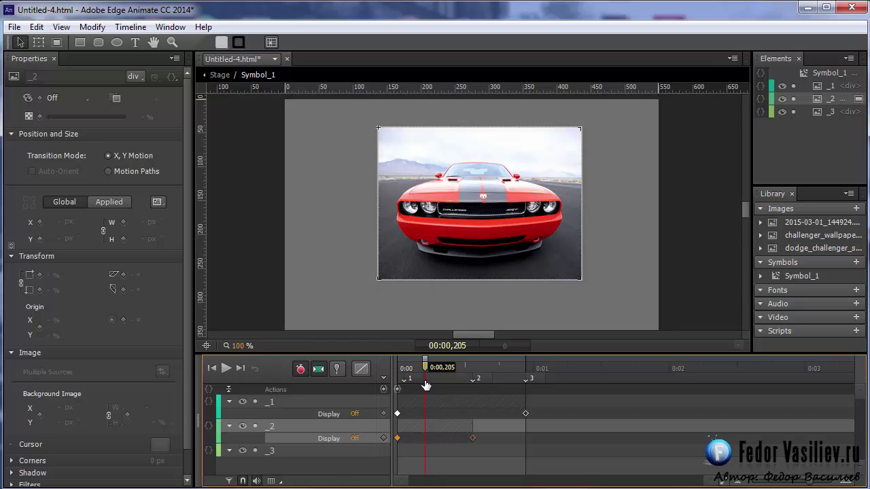
click(384, 389)
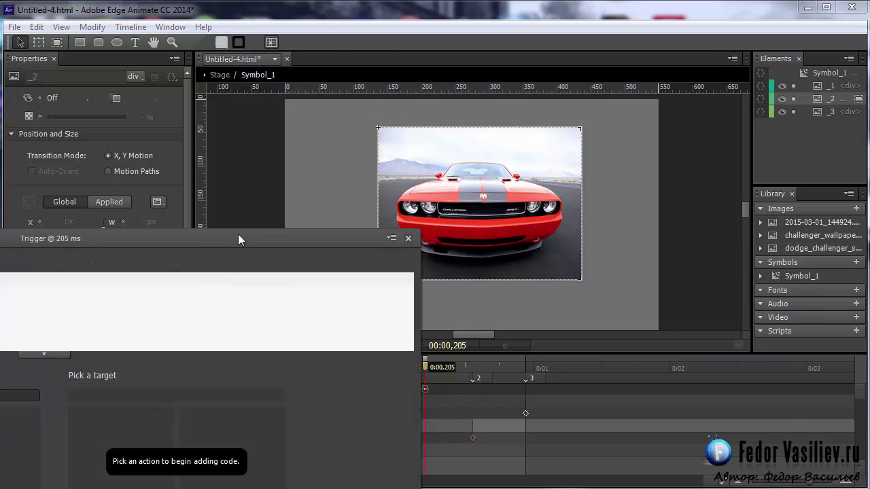
click(202, 301)
click(347, 339)
click(461, 320)
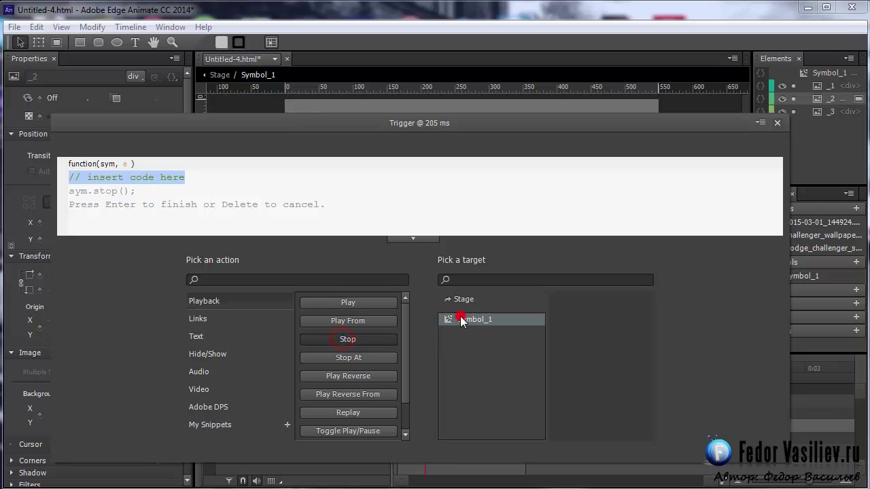
key(Return)
click(779, 123)
Add a trigger at 0:00,750, between labels 2 and 3, that stops Symbol_1.
click(500, 368)
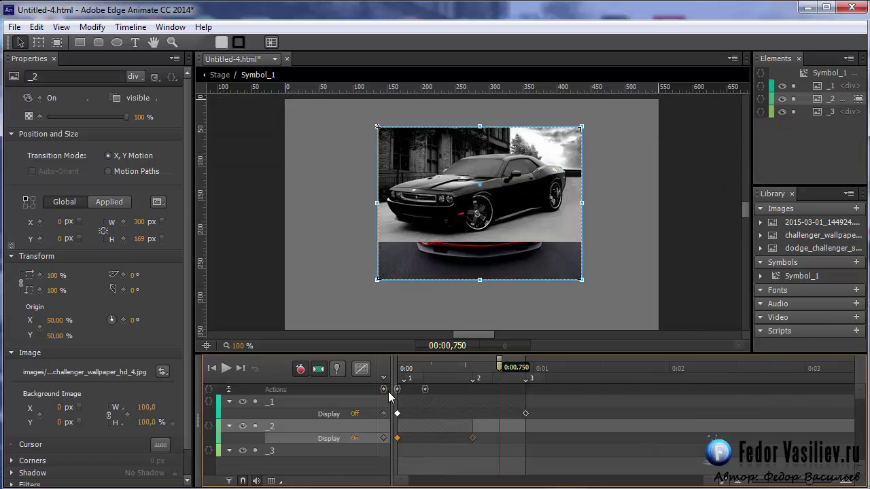
click(388, 391)
drag(317, 240, 624, 147)
click(225, 322)
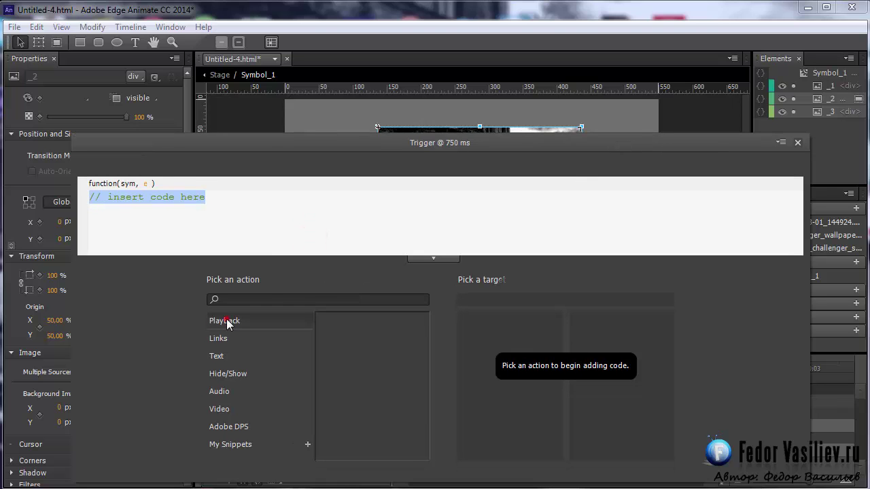
click(367, 359)
click(485, 341)
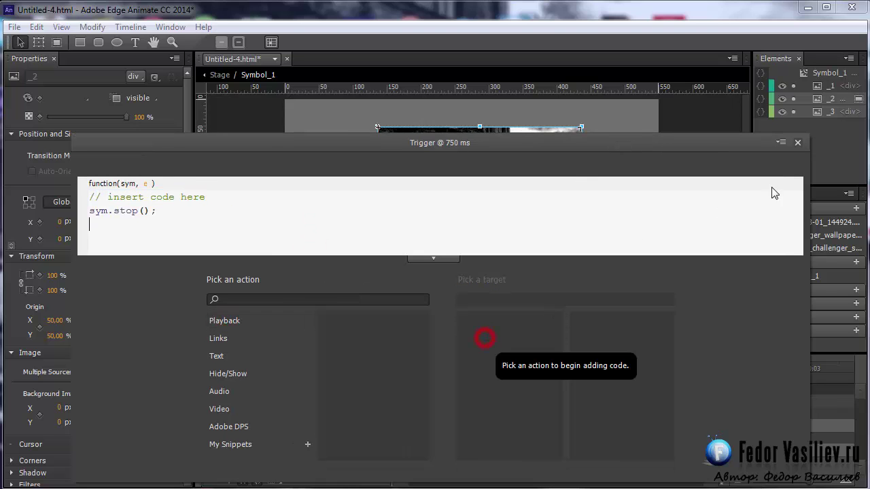
click(798, 143)
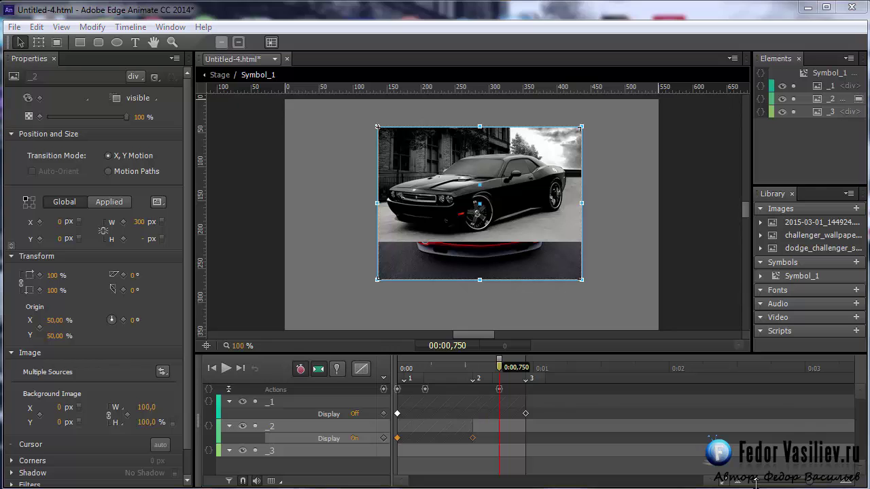
Add a trigger at 1115 ms, after label 3, that stops Symbol_1.
drag(494, 369, 549, 368)
click(384, 391)
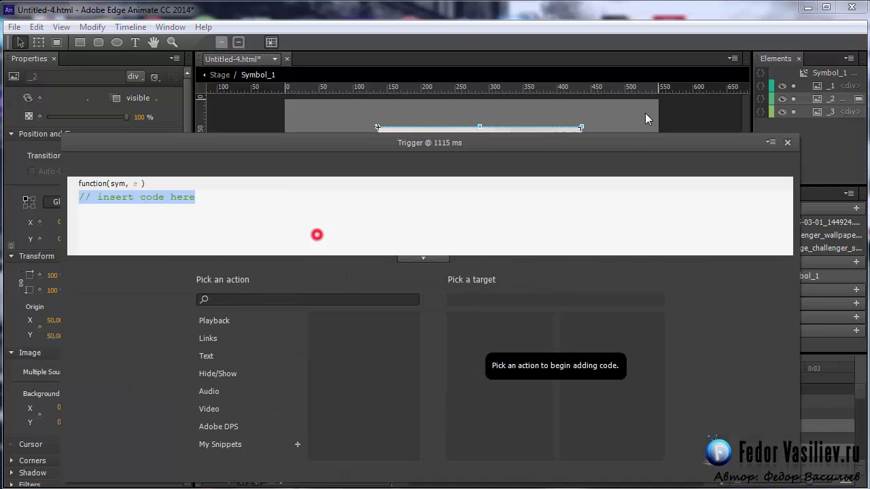
click(291, 294)
click(424, 332)
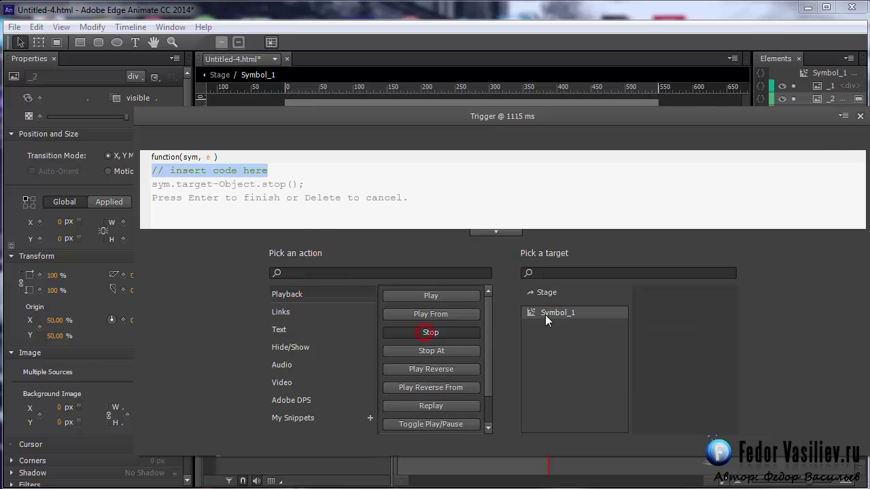
click(545, 315)
click(861, 117)
Scrub the symbol's timeline through labels 1, 2 and 3 to examine which image shows at each label.
drag(399, 370, 451, 384)
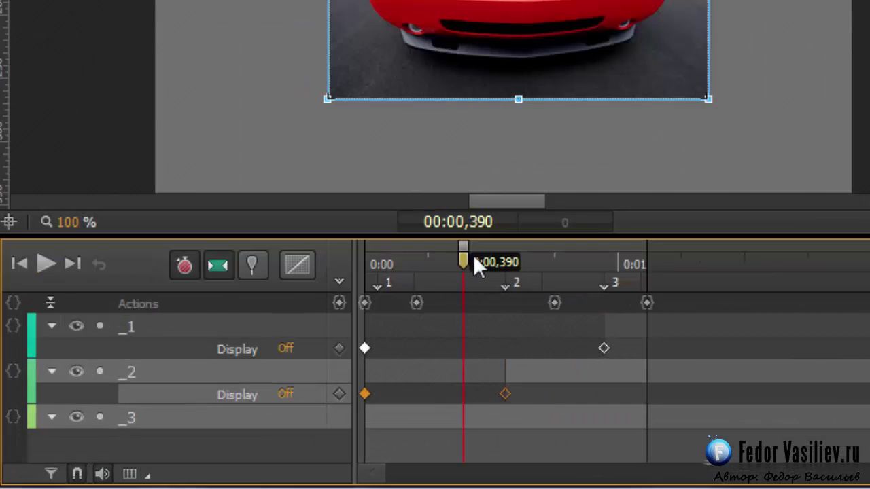
drag(473, 257, 383, 268)
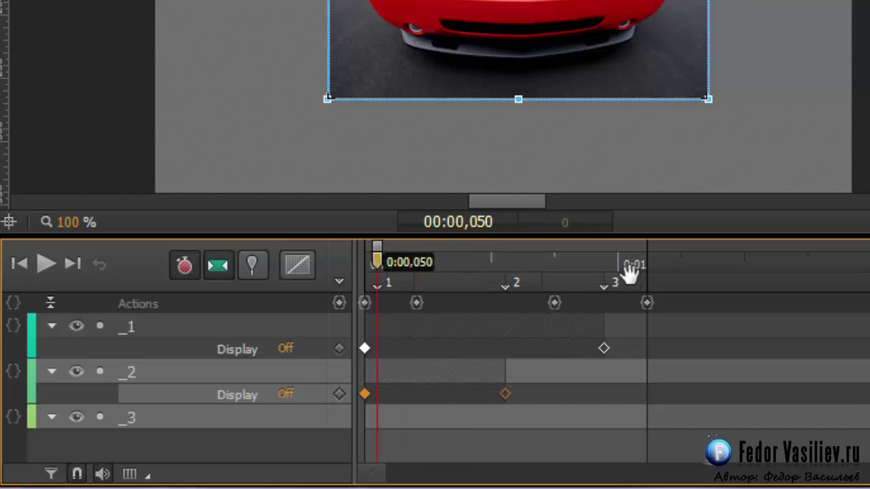
click(381, 258)
click(377, 246)
drag(379, 260, 509, 289)
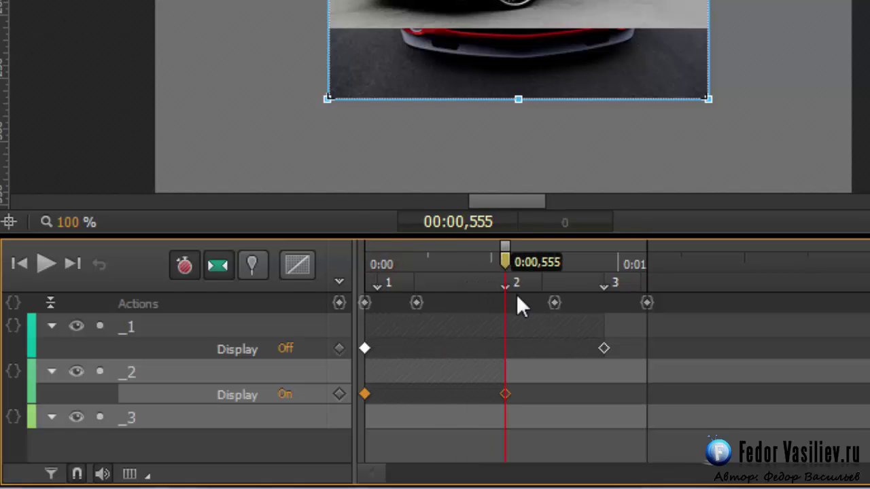
click(505, 258)
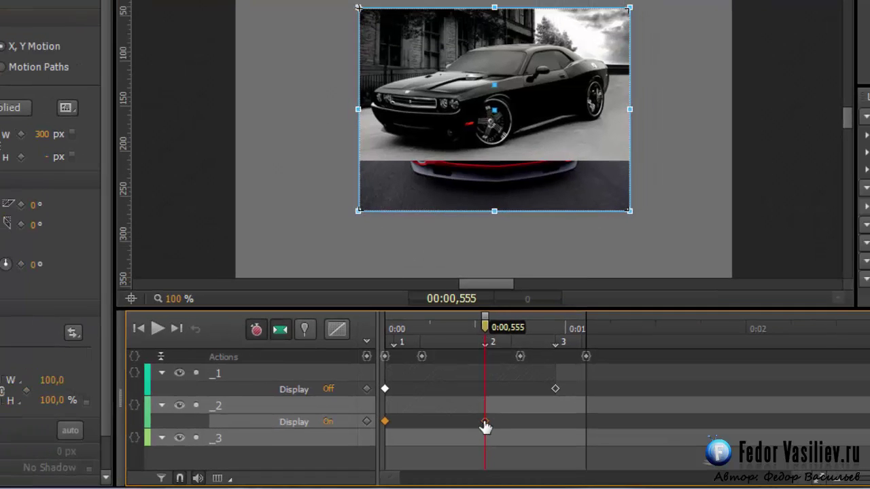
click(500, 400)
drag(484, 329, 557, 333)
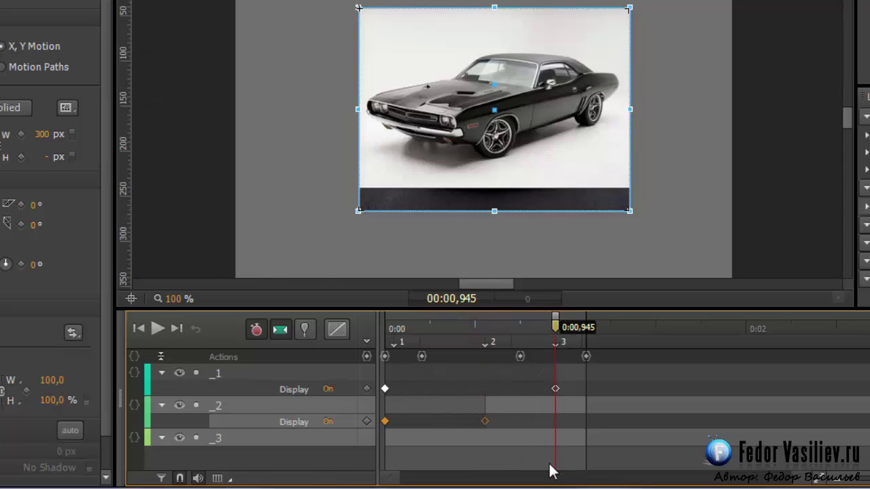
Examine the Display keyframes of images _1 and _2 and image _3 while going back to the timeline start.
click(556, 390)
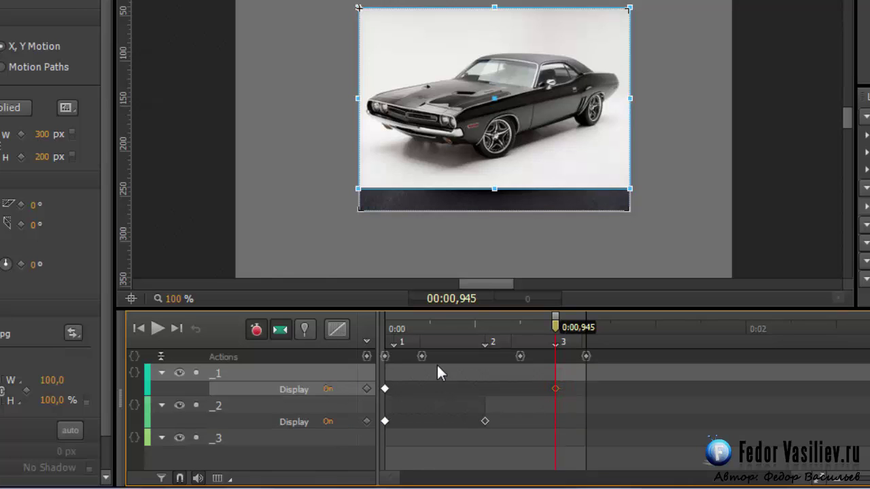
drag(556, 325, 484, 326)
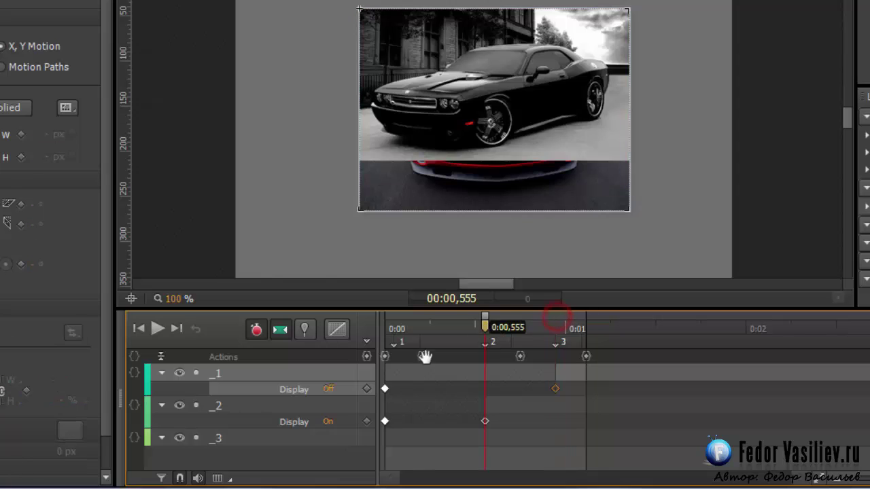
drag(423, 329, 385, 331)
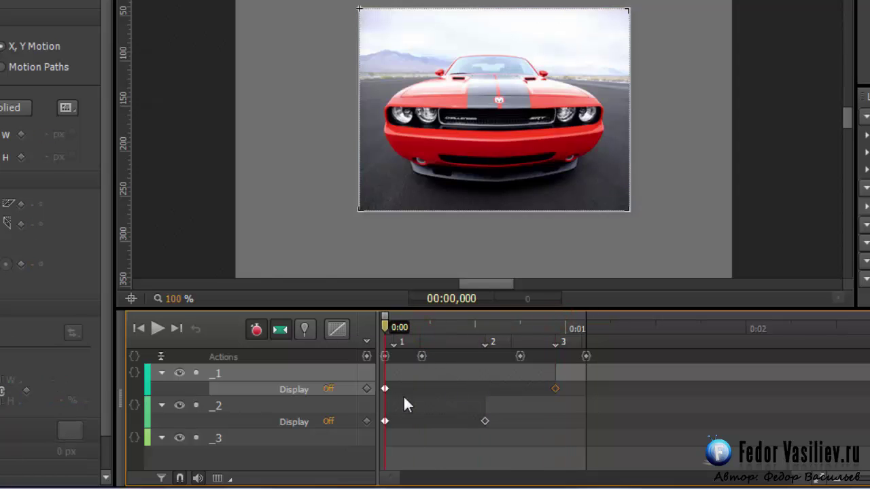
click(385, 390)
click(384, 421)
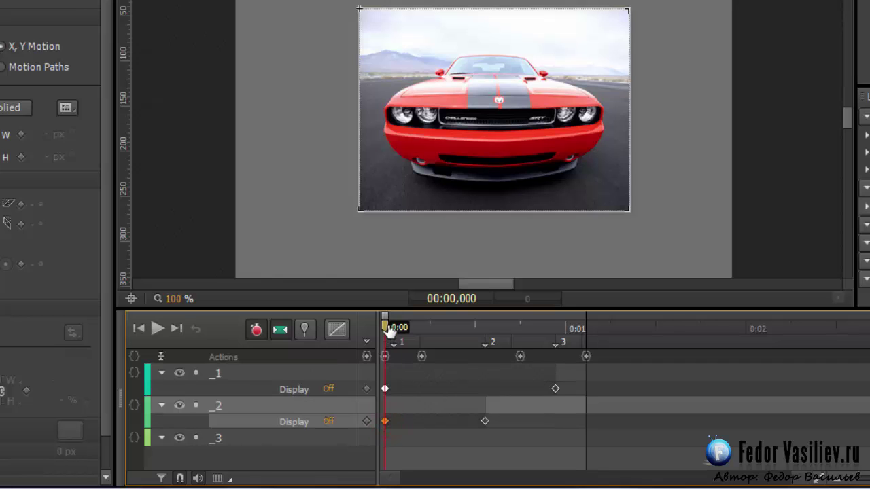
click(266, 440)
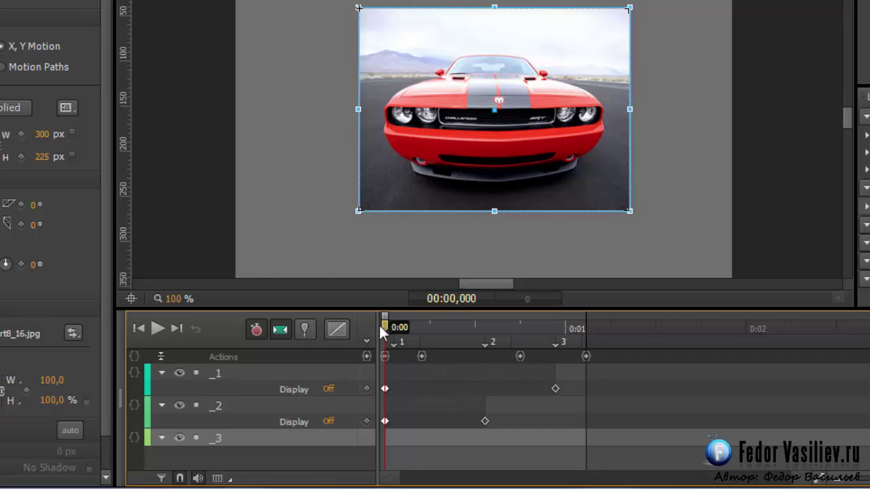
drag(386, 321, 397, 372)
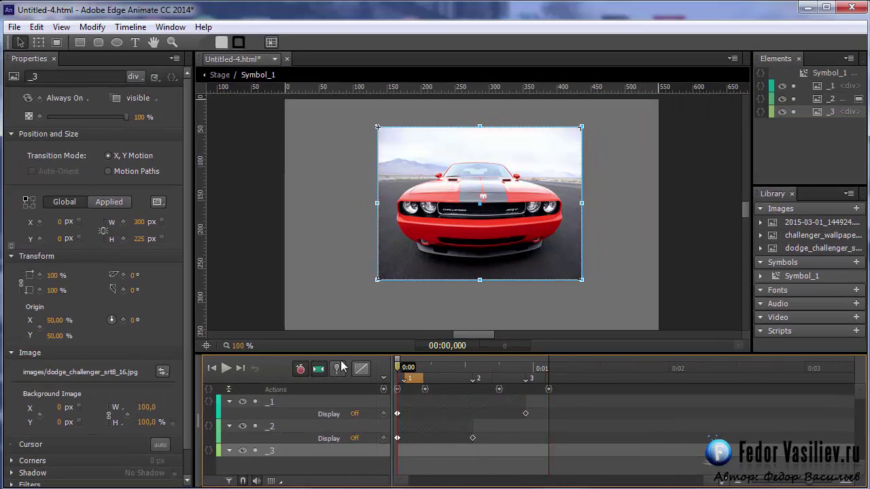
Return to the main stage and draw a circle about 35 px wide below the car image with the Ellipse tool.
double_click(233, 134)
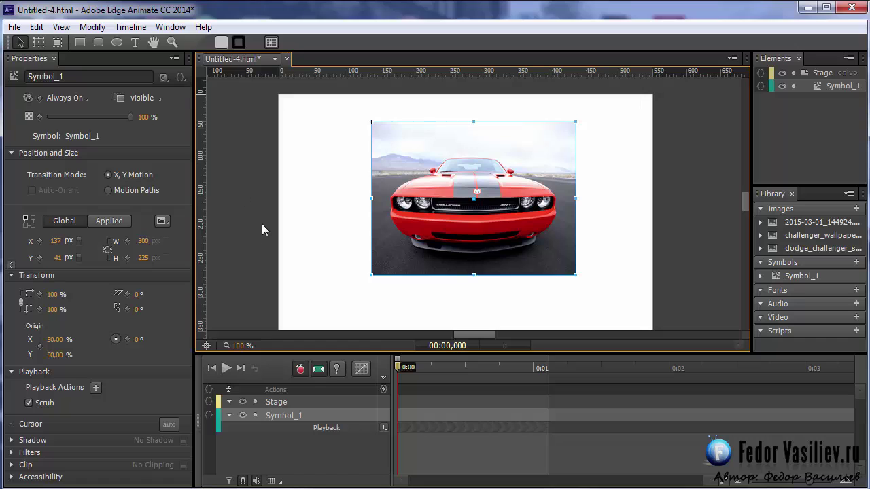
click(117, 43)
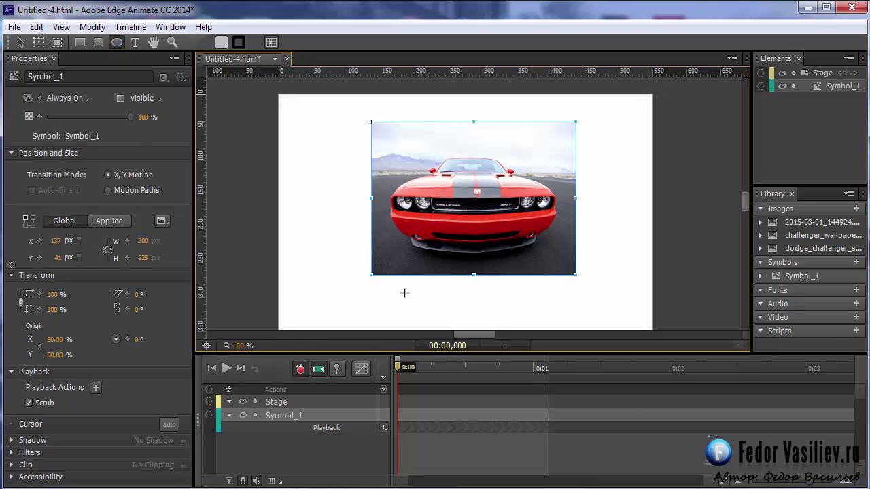
drag(406, 297, 437, 307)
Duplicate the circle twice to form a horizontal row of three evenly spaced round buttons beneath the image.
key(alt)
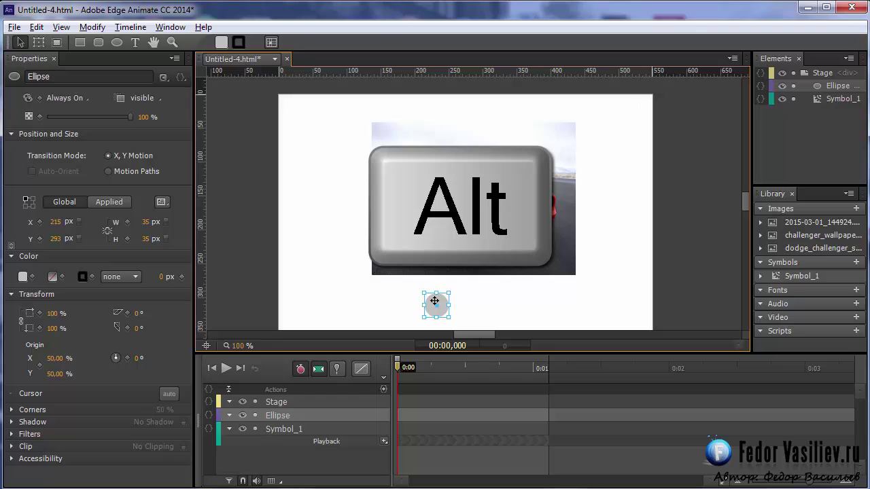
drag(434, 300, 470, 301)
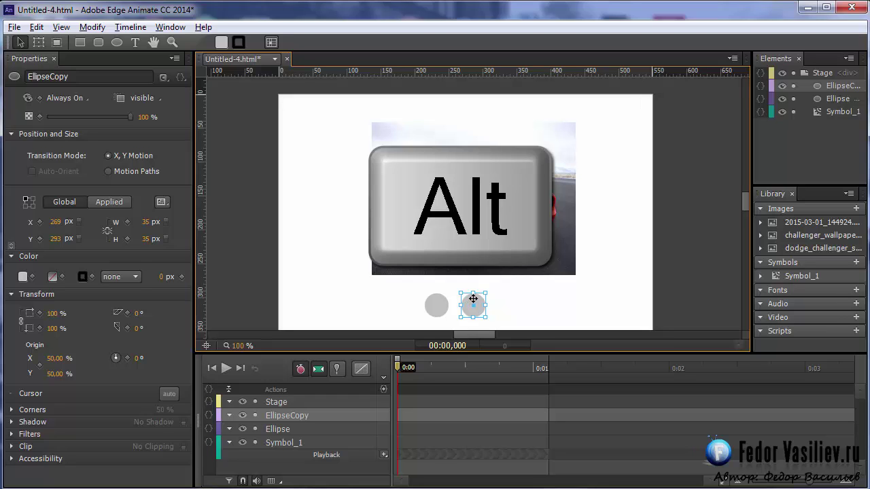
drag(473, 299, 510, 301)
click(557, 306)
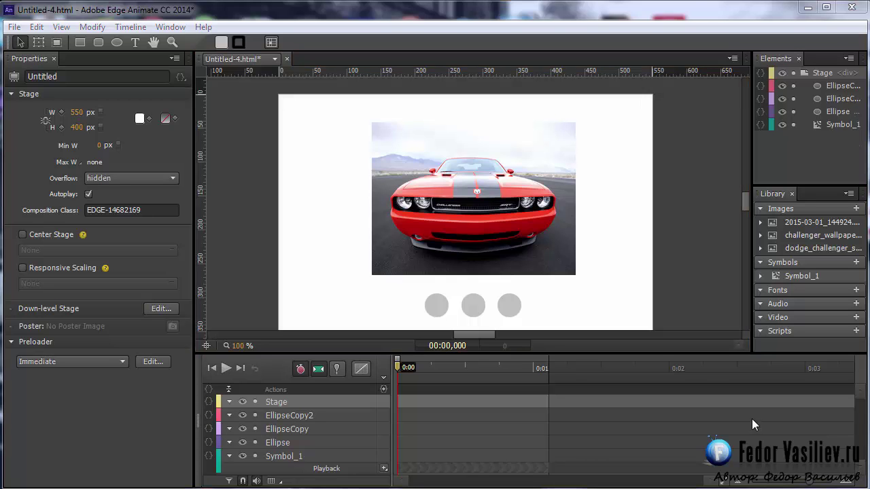
Open the actions of the first circle, Ellipse, and add a click event.
click(436, 304)
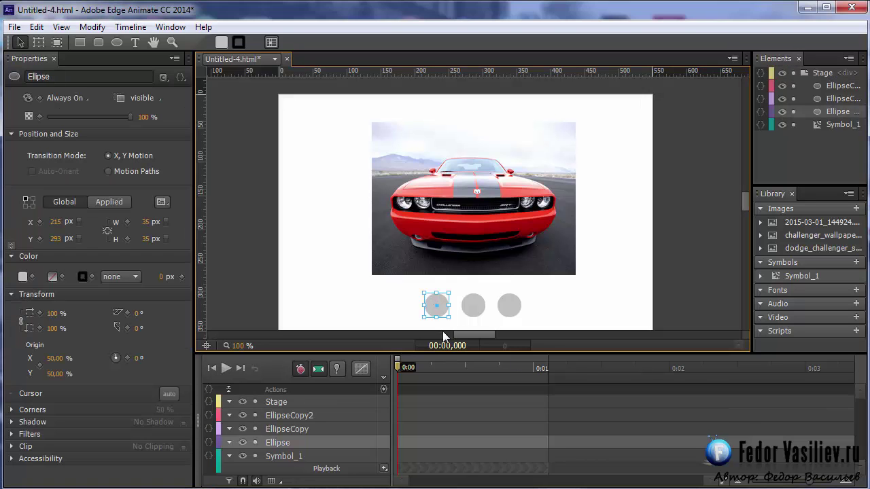
right_click(435, 297)
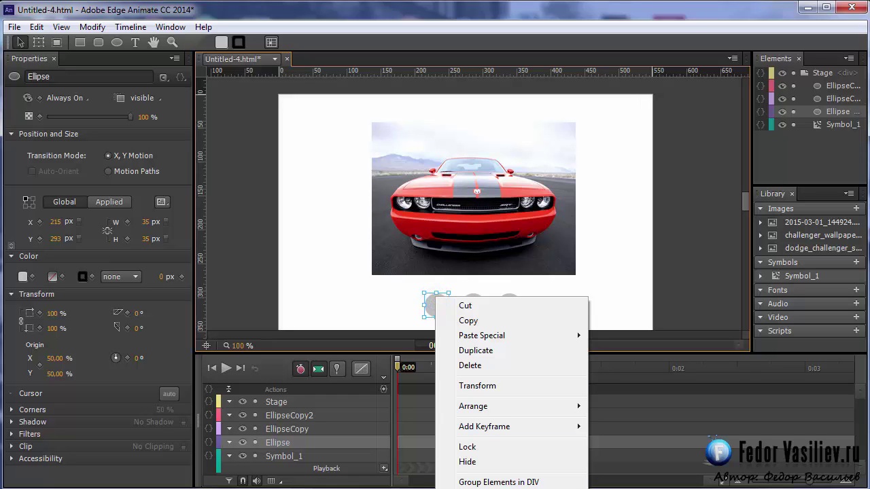
click(489, 484)
drag(229, 94, 662, 84)
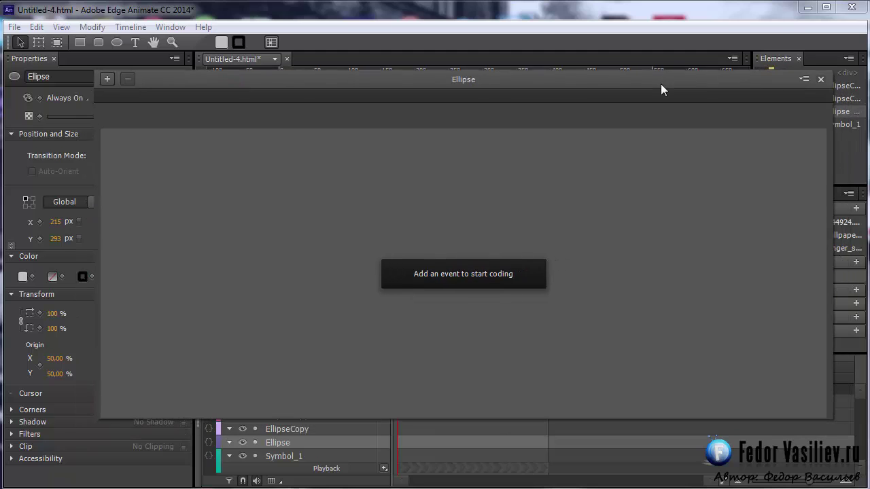
click(106, 81)
click(145, 80)
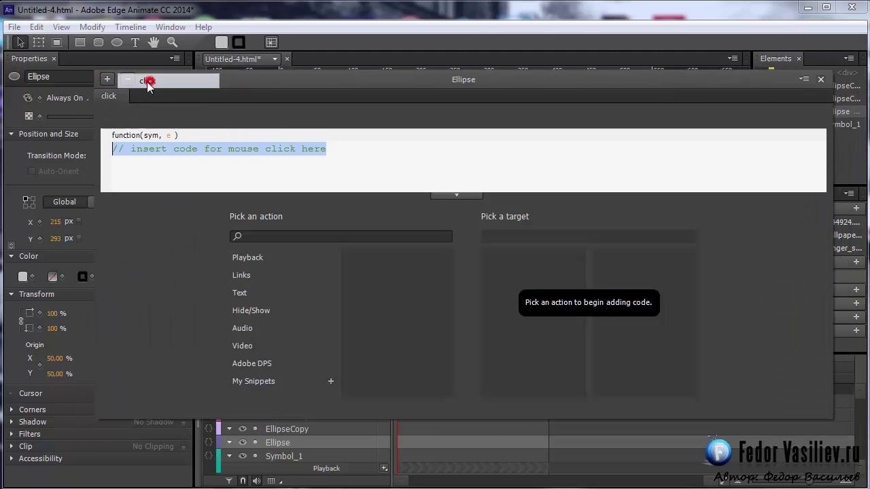
Insert a Play playback action targeting Symbol_1 on the Stage into the first circle's click event.
click(251, 259)
click(387, 259)
click(497, 276)
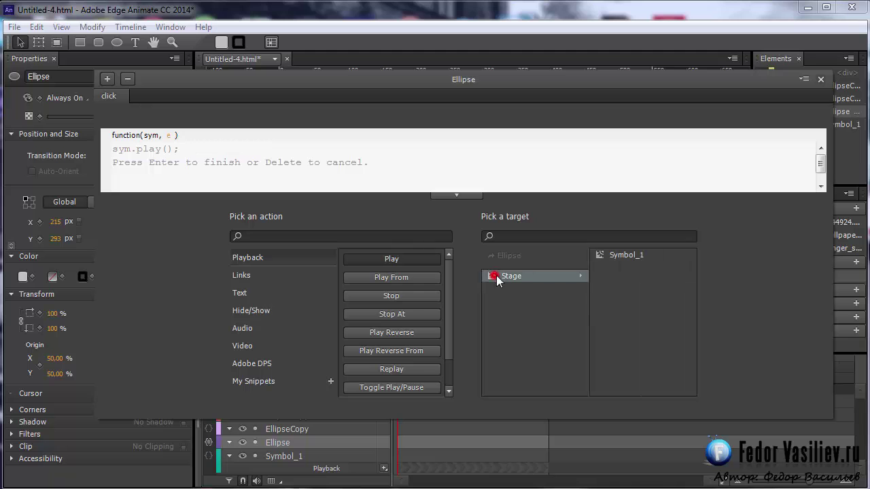
click(606, 255)
click(330, 166)
key(Return)
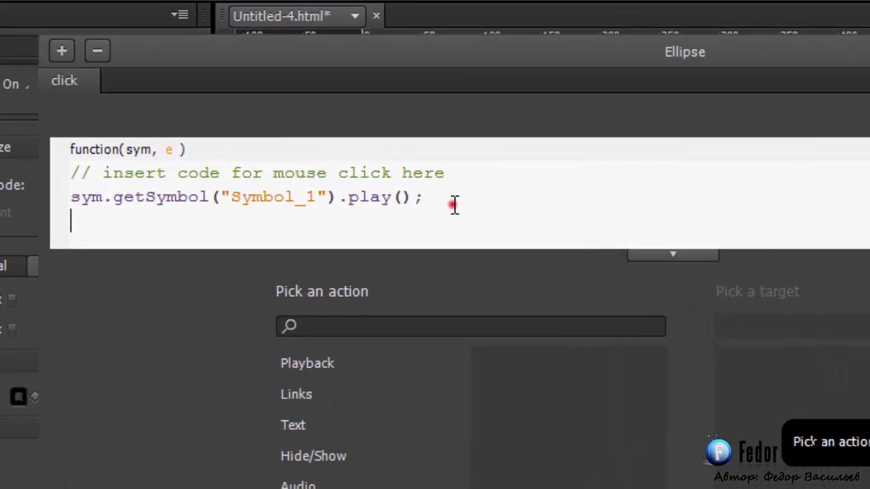
Set the play() argument in the first circle's click code to "1" and close the code window.
drag(454, 205, 68, 196)
click(274, 195)
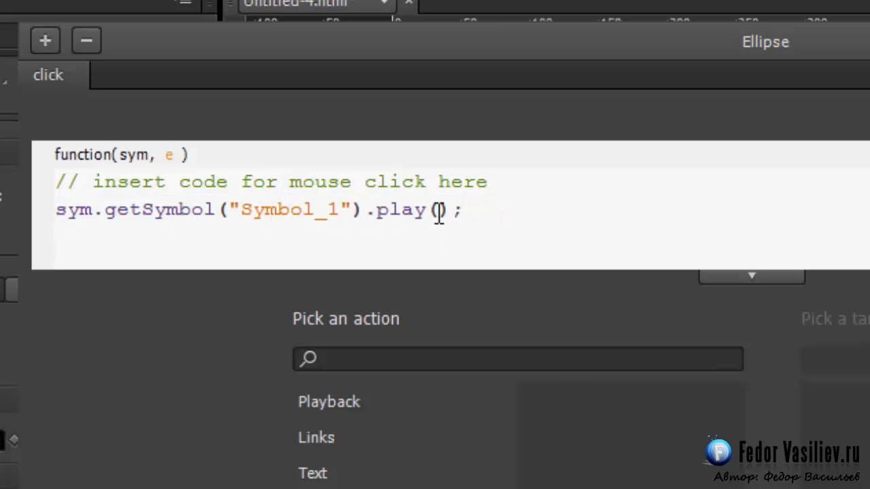
click(438, 211)
text("")
click(456, 208)
text(1)
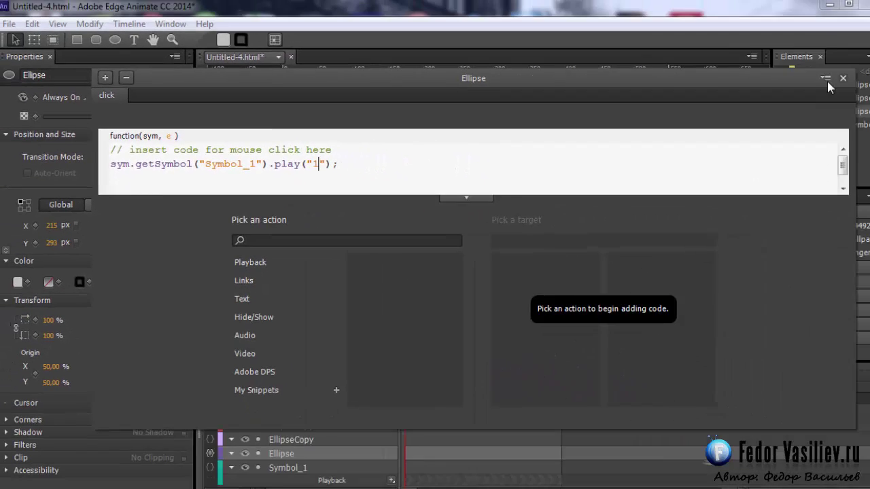
click(843, 78)
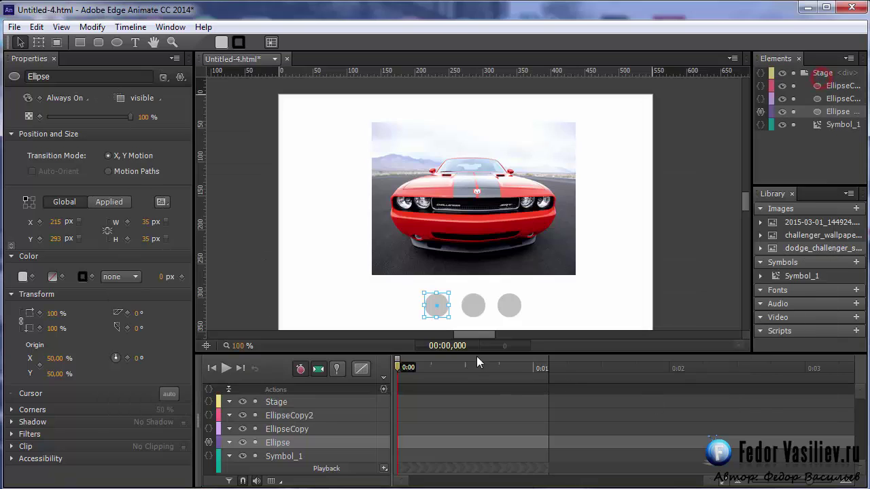
Open the actions of the middle circle, EllipseCopy, and add a click event.
click(472, 306)
click(510, 306)
click(473, 306)
click(510, 306)
click(474, 304)
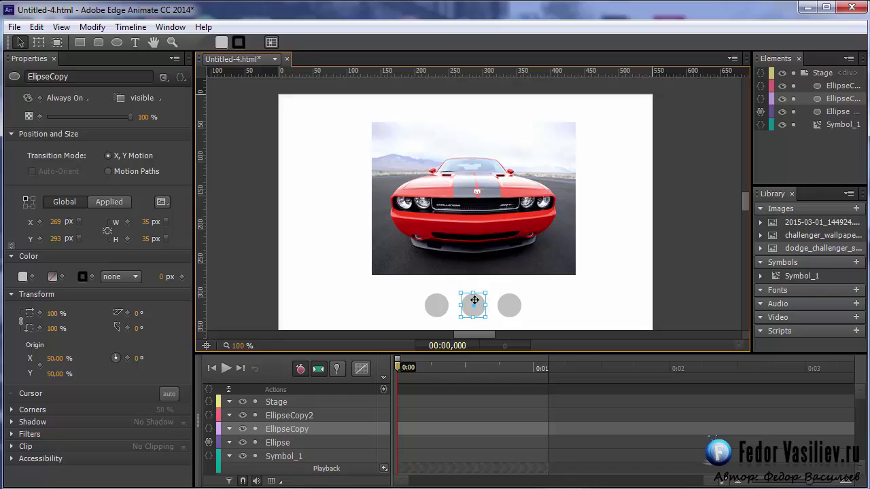
right_click(475, 299)
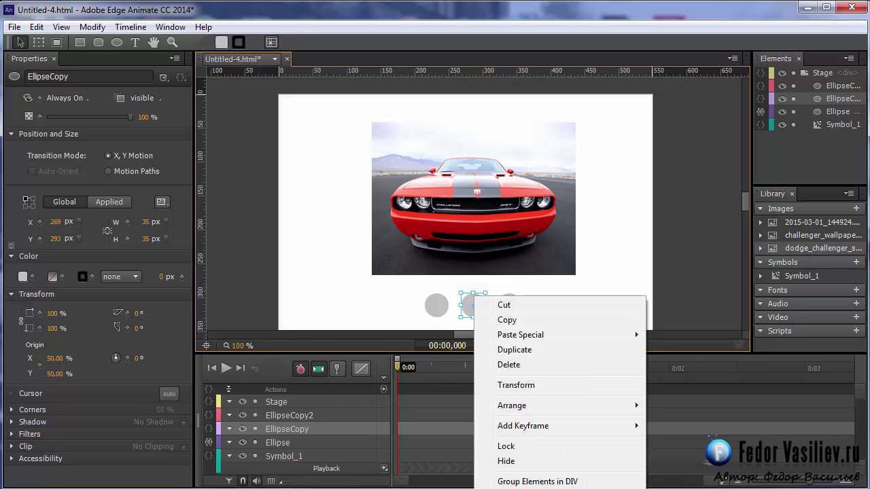
click(537, 484)
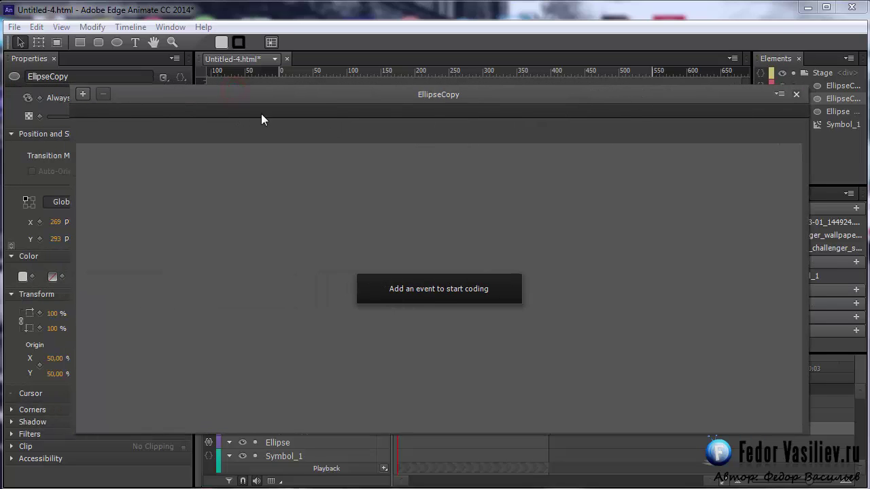
click(85, 94)
click(122, 93)
Insert a Play playback action targeting Symbol_1 on the Stage into the middle circle's click event.
click(217, 272)
click(349, 277)
click(467, 291)
click(582, 270)
key(Return)
Set the play() argument in the middle circle's click code to "2" and close the code window.
click(278, 177)
text("")
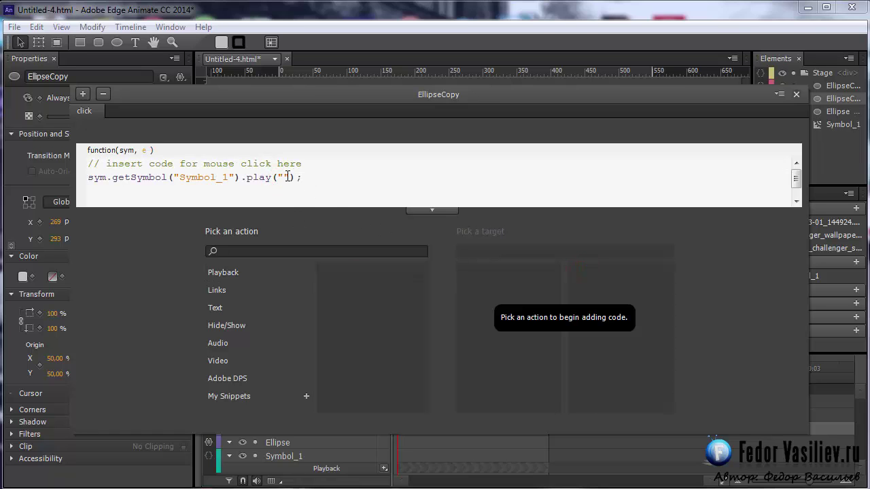
text(2)
click(796, 95)
Open the actions of the third circle, EllipseCopy2, and add a click event.
click(509, 300)
right_click(509, 299)
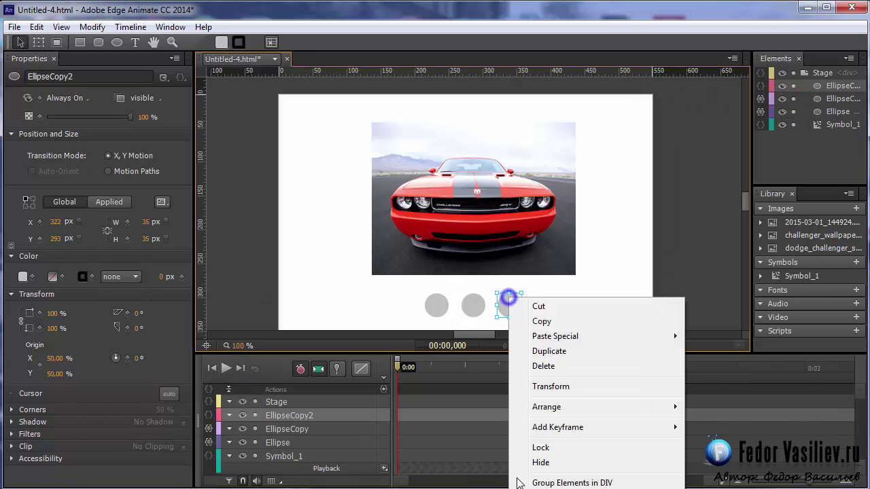
click(521, 487)
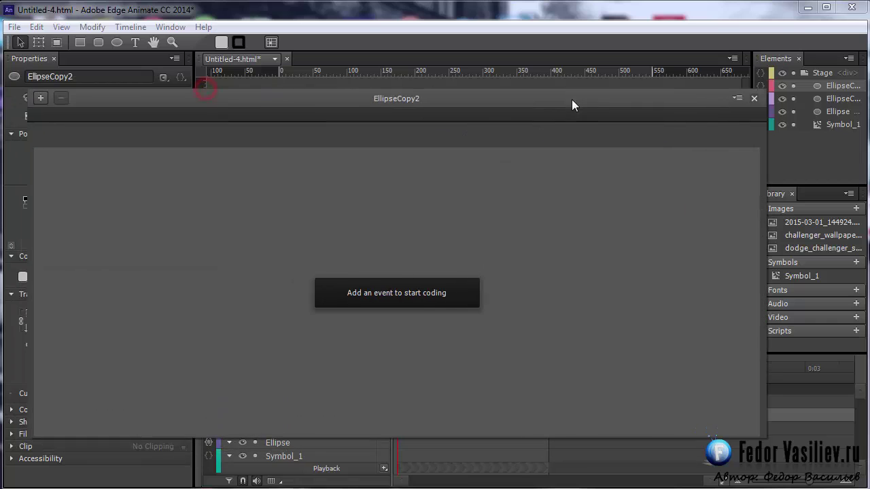
click(39, 98)
click(79, 97)
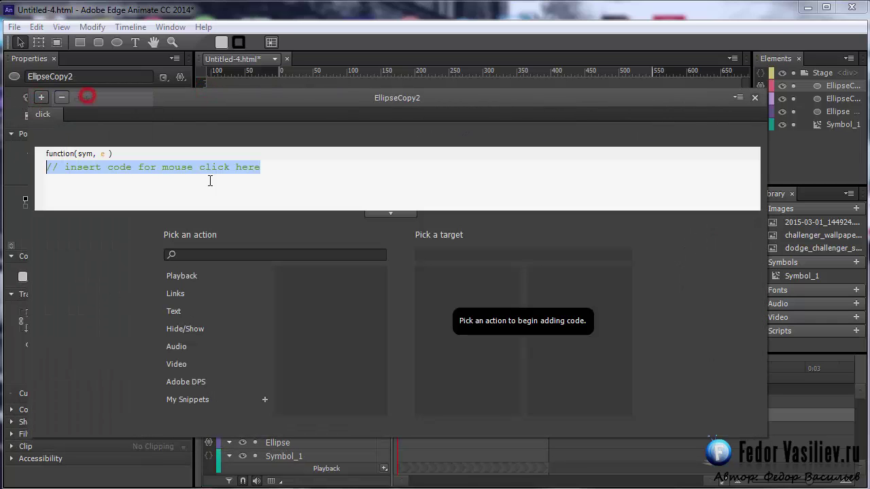
Insert a Play playback action targeting Symbol_1 on the Stage into the third circle's click event.
click(183, 279)
click(297, 278)
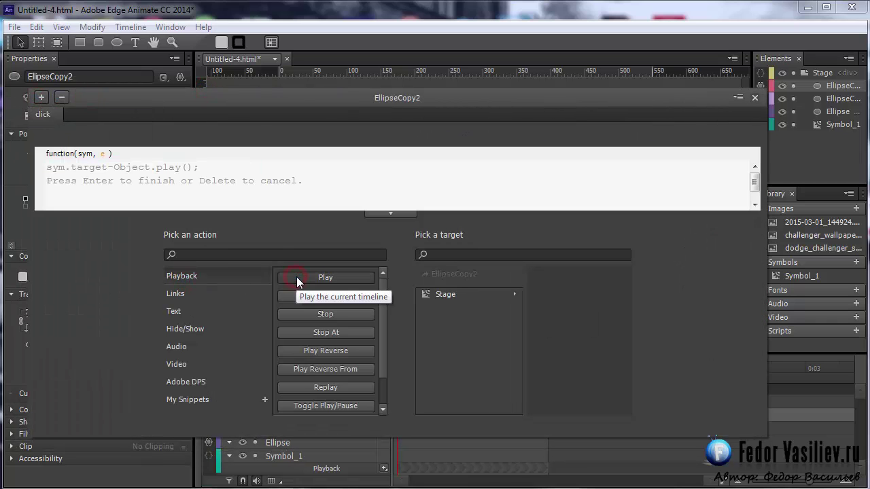
click(423, 294)
click(535, 272)
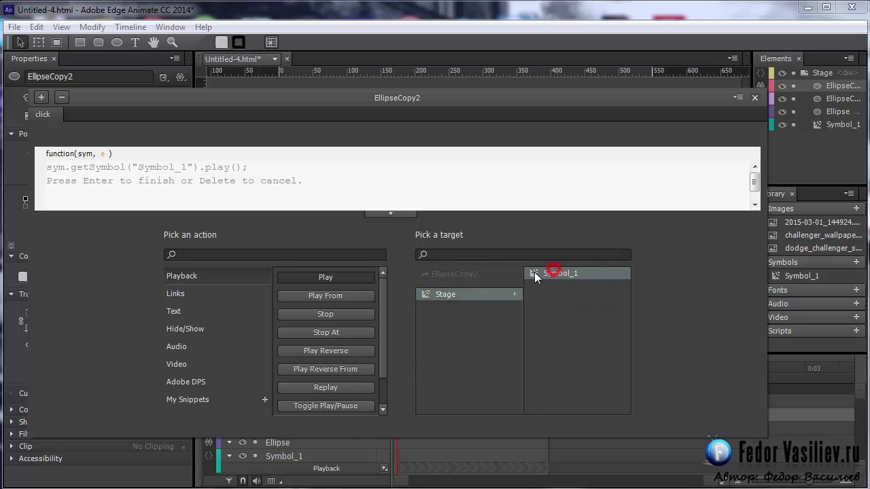
key(Return)
Set the play() argument in the third circle's click code to "3" and close the code window.
text("")
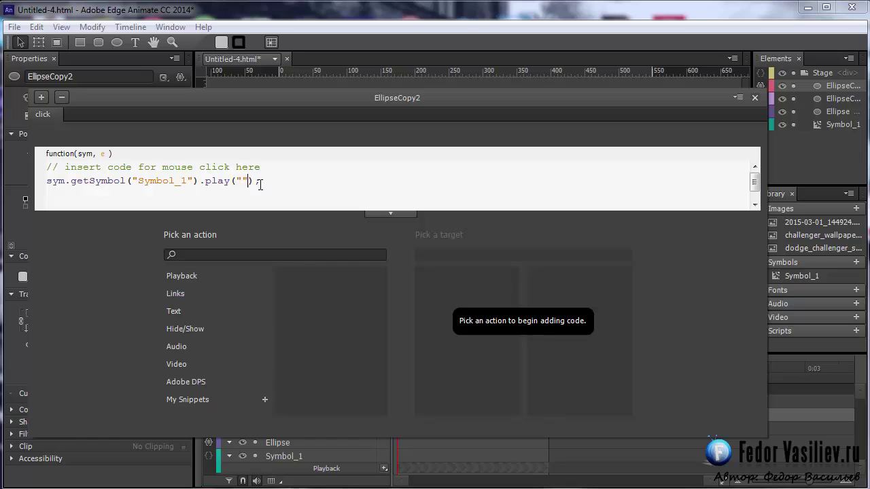
text(3)
click(754, 97)
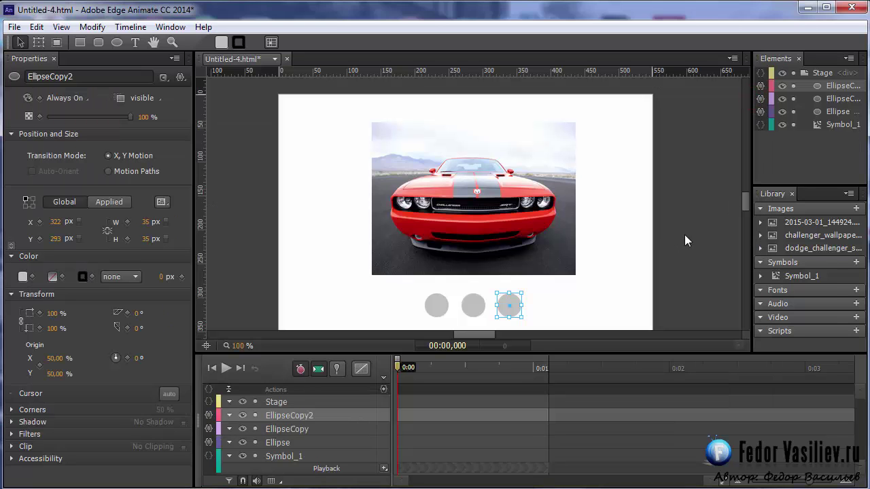
Preview the composition in the browser, test image switching with all three circles, and return to Edge Animate.
click(360, 208)
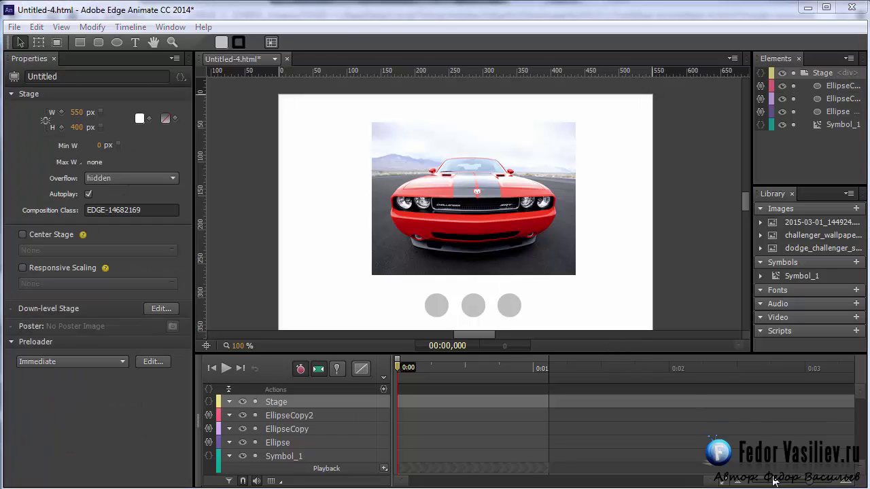
key(ctrl+Return)
click(194, 242)
click(231, 239)
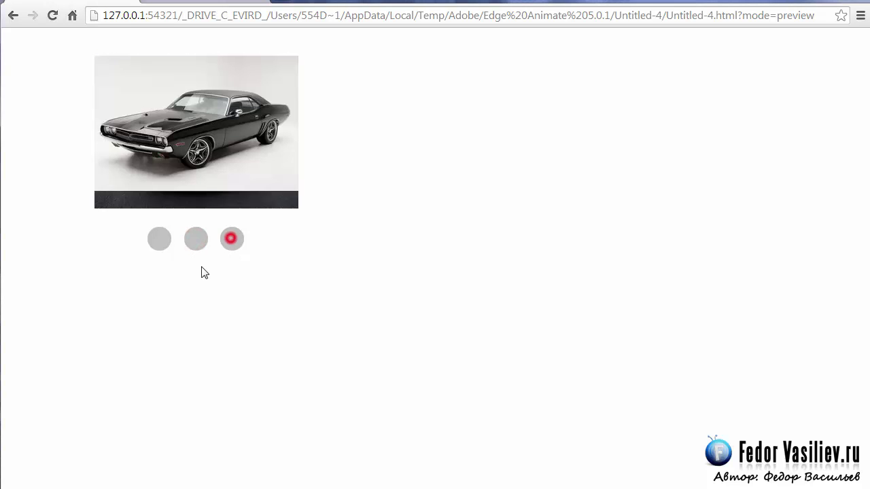
click(160, 238)
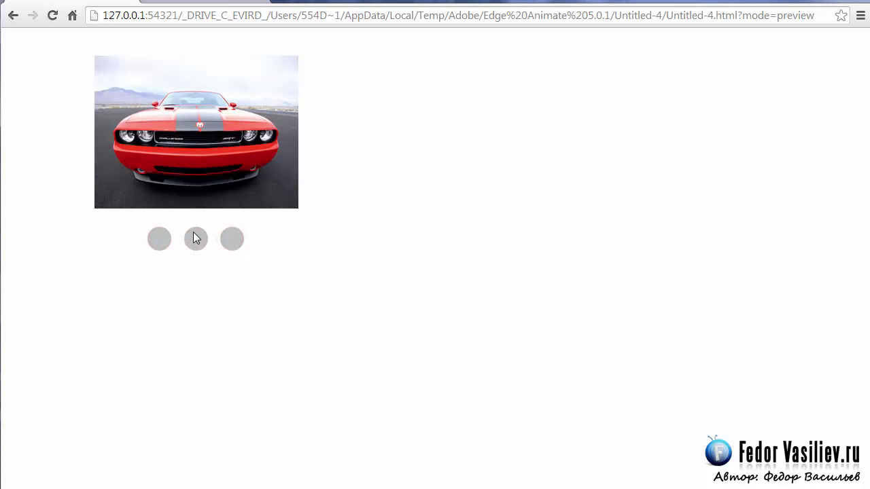
click(198, 241)
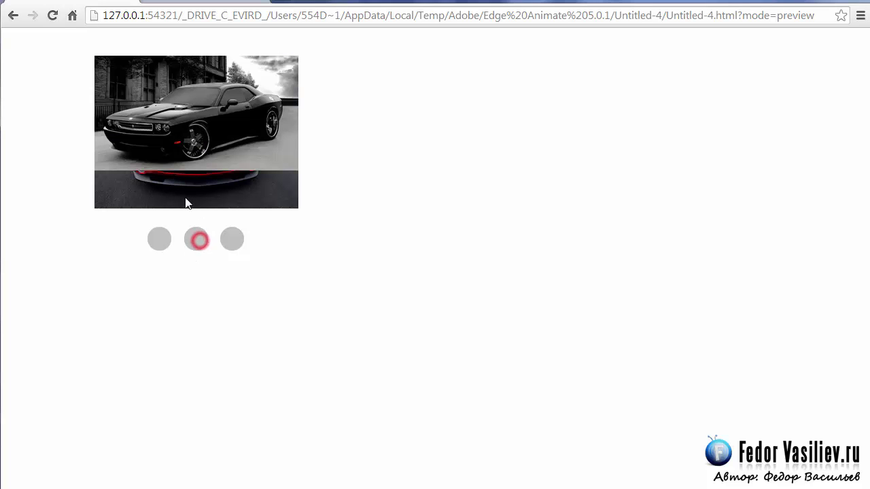
click(233, 239)
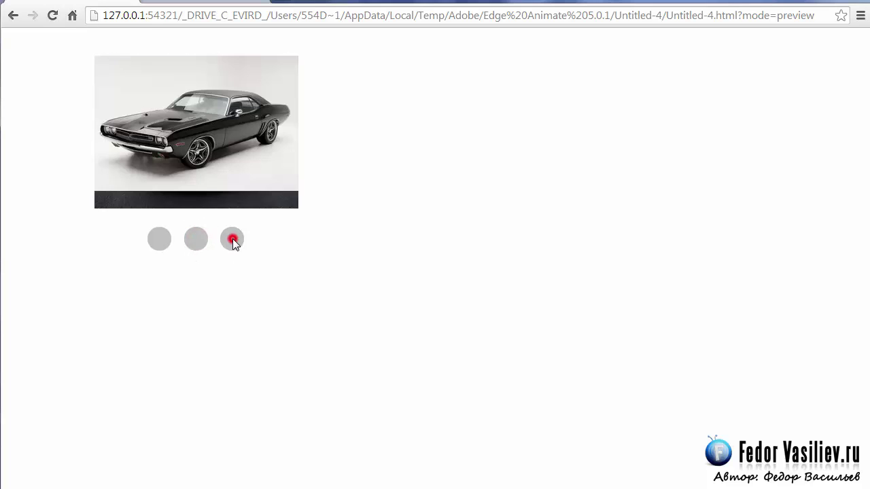
click(197, 240)
click(163, 239)
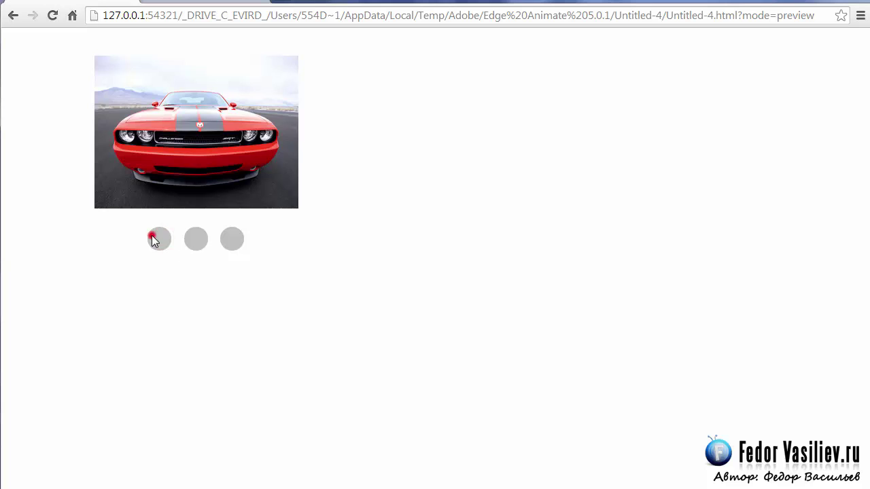
click(196, 241)
click(224, 241)
click(195, 239)
click(159, 239)
click(194, 243)
click(229, 238)
click(195, 242)
click(161, 239)
key(alt+Tab)
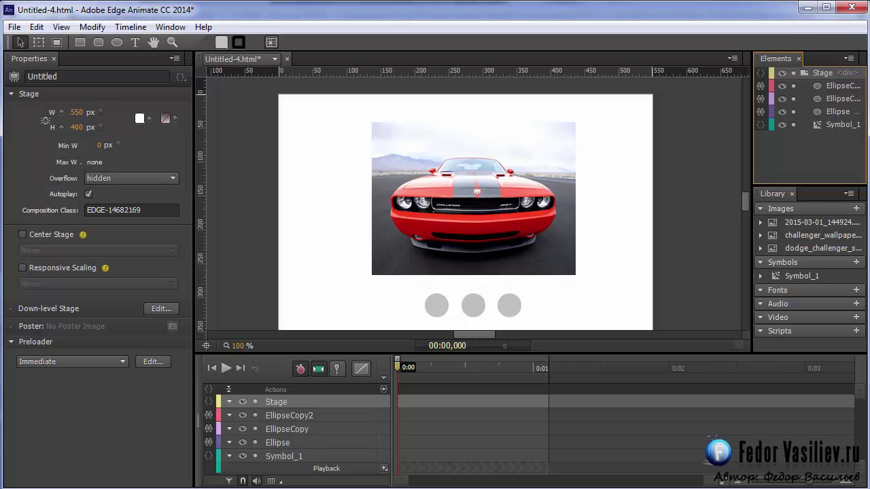
Set the cursor of all three circles to the pointing hand.
click(442, 310)
shift+click(473, 306)
shift+click(509, 306)
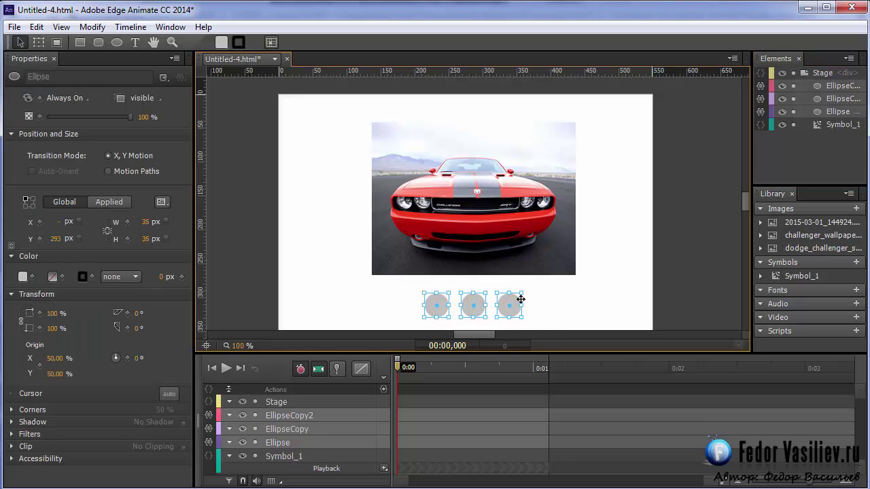
click(169, 395)
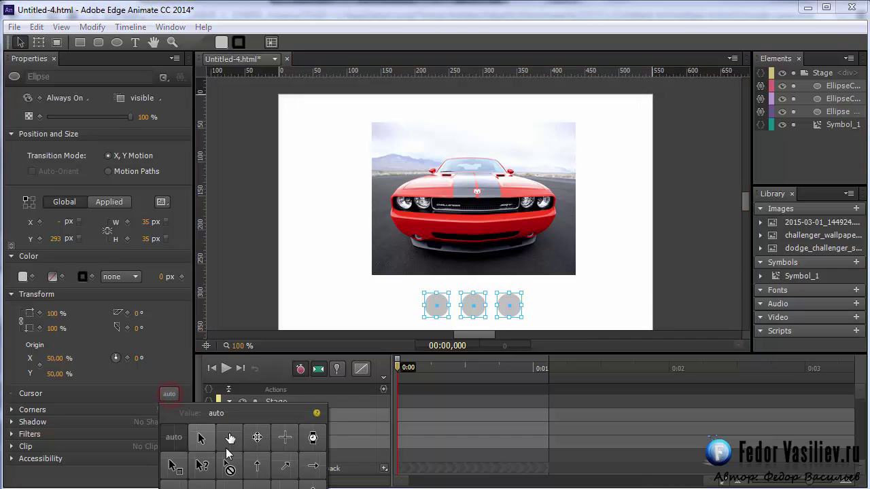
click(231, 437)
click(237, 313)
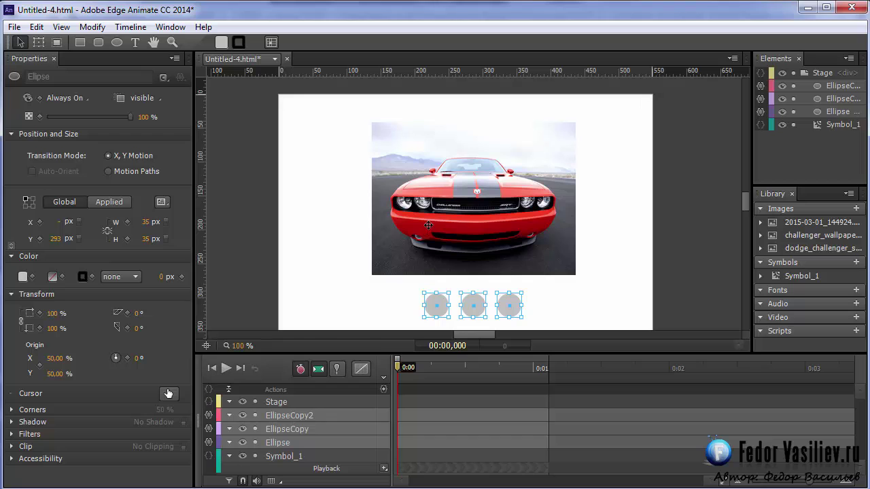
Open Symbol_1 for editing and select the red car image, _3.
drag(398, 367, 500, 382)
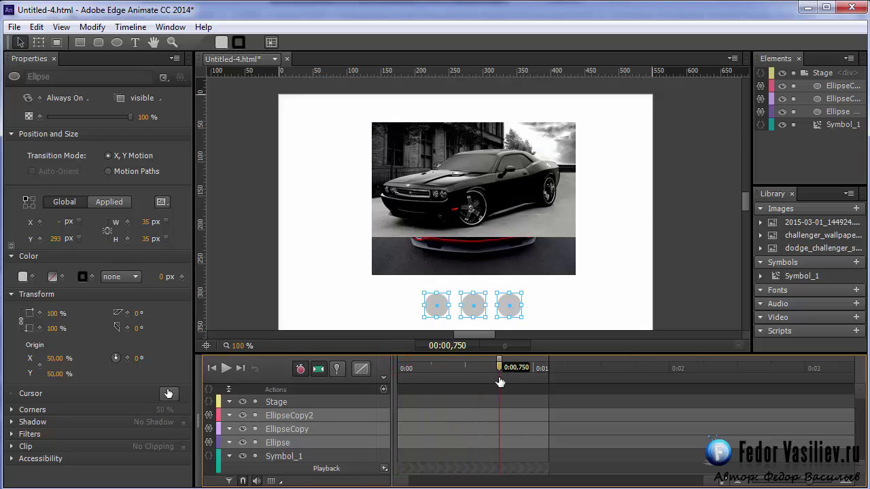
click(823, 126)
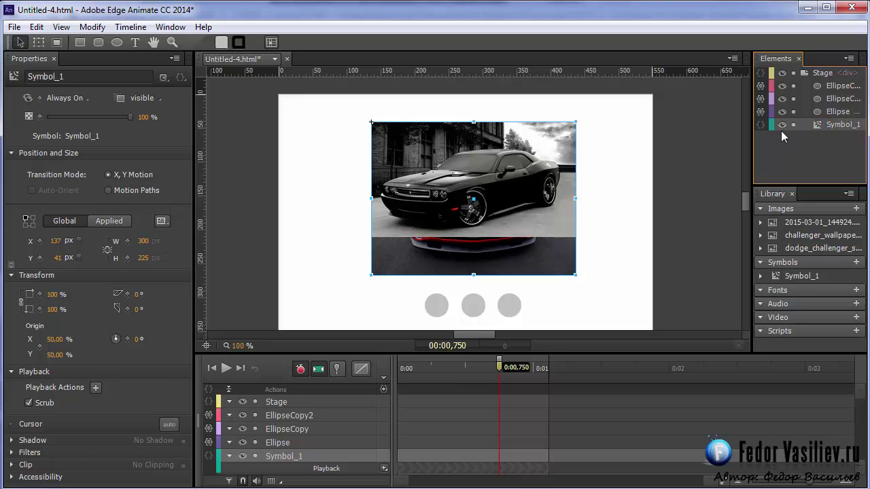
double_click(819, 127)
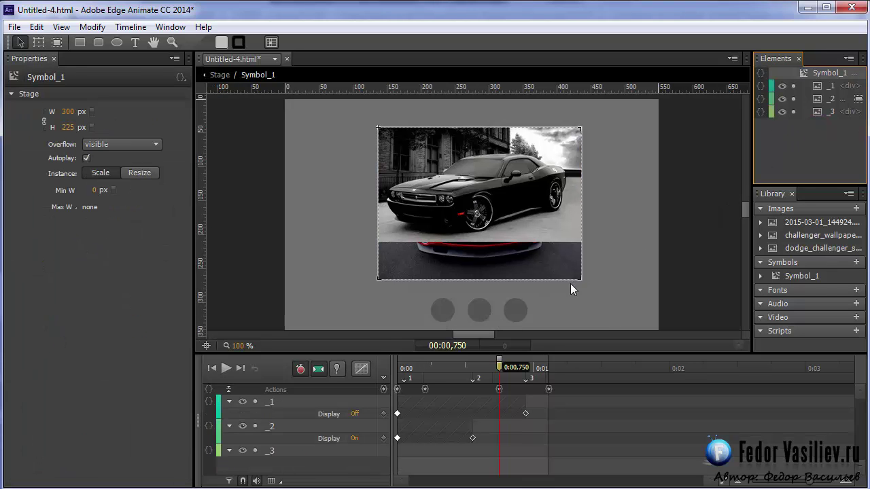
click(544, 254)
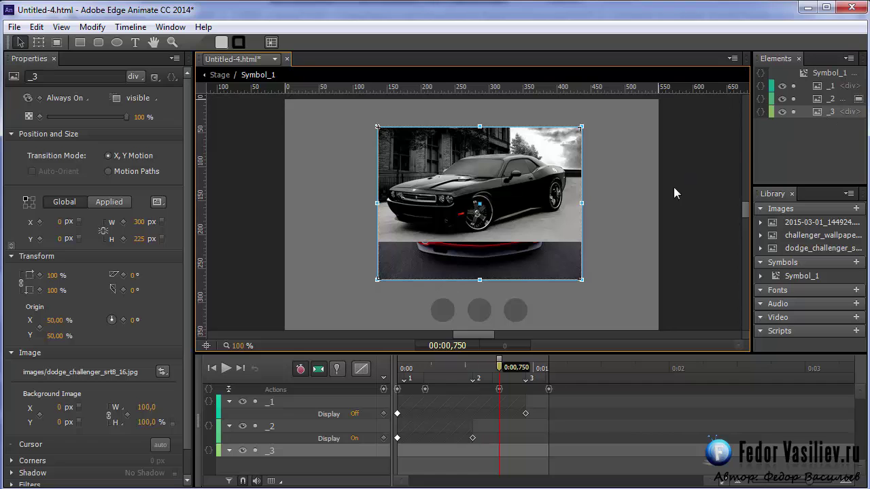
With the playhead at label 2, clip image _3 from below up to the lower edge of the black car image.
click(781, 112)
click(397, 372)
drag(402, 372, 474, 385)
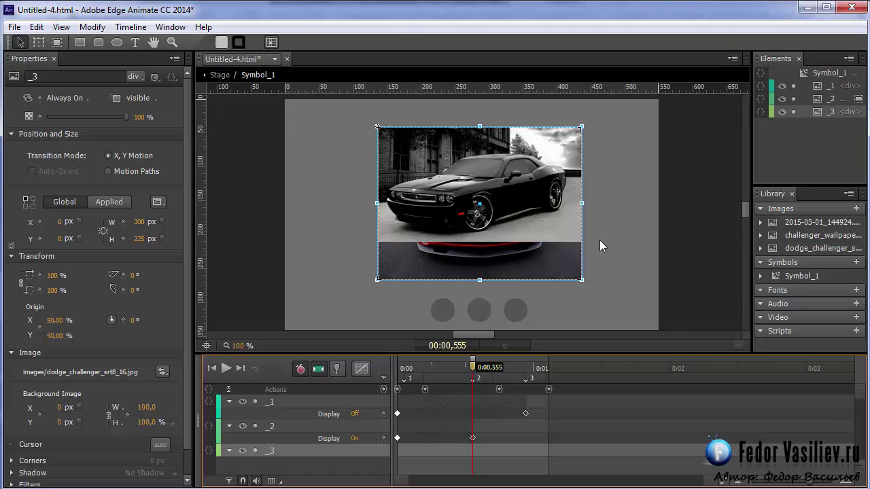
click(819, 115)
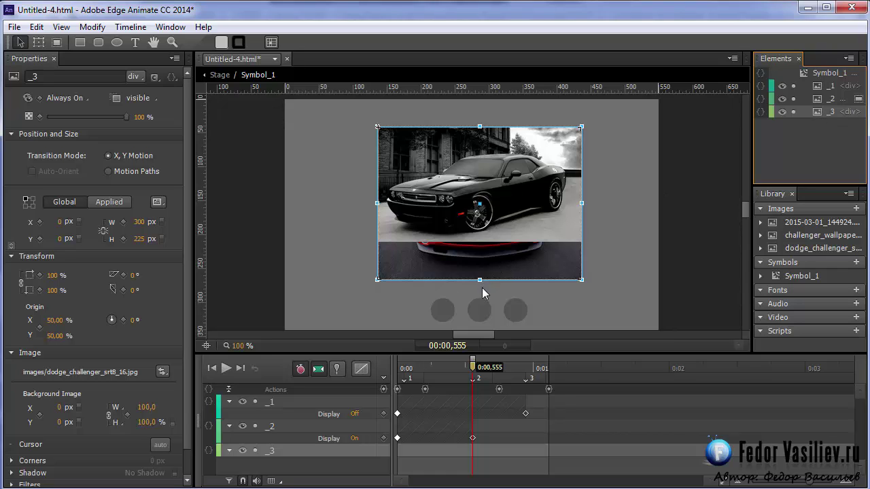
click(57, 42)
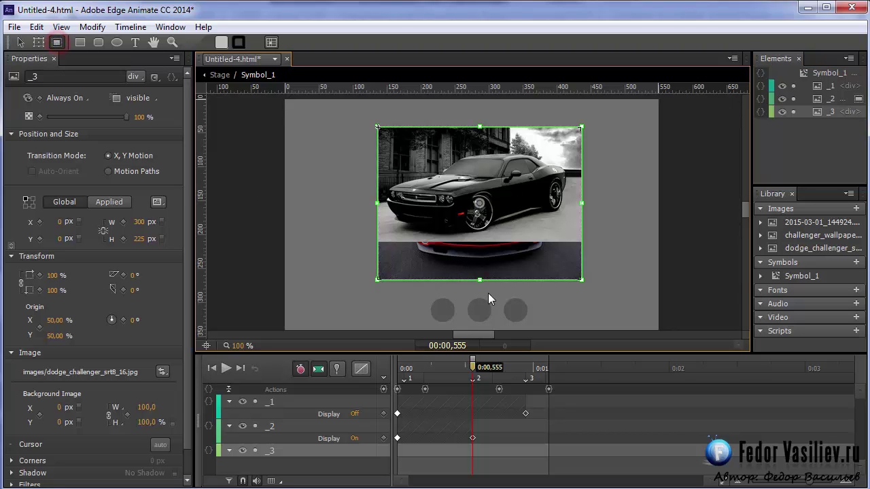
drag(480, 279, 481, 242)
key(space)
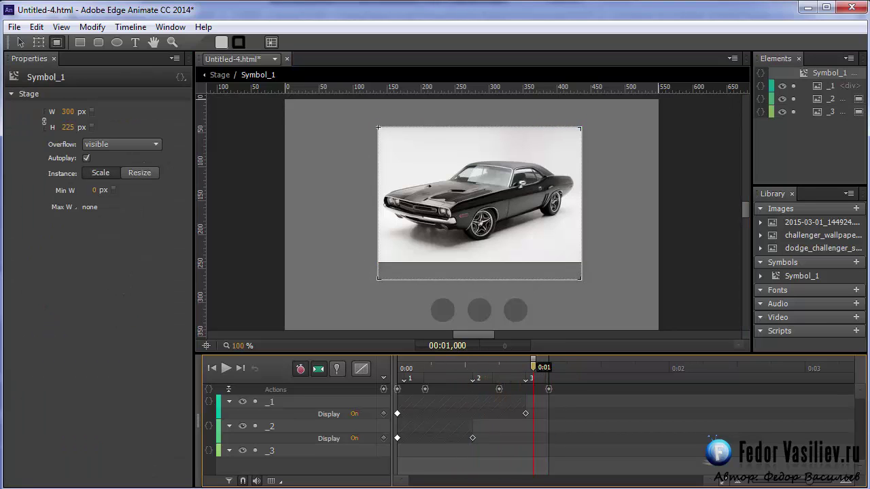
Preview the clipped slider in the browser, test the three circles repeatedly, and return to the start of Symbol_1's timeline.
key(ctrl+Return)
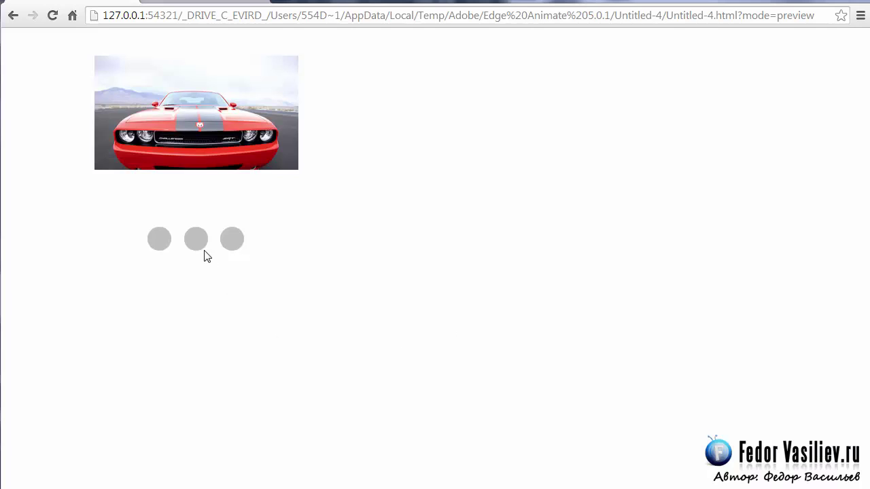
click(203, 246)
click(225, 247)
click(196, 244)
click(164, 245)
click(198, 243)
click(225, 243)
click(195, 239)
click(162, 242)
click(195, 244)
click(232, 245)
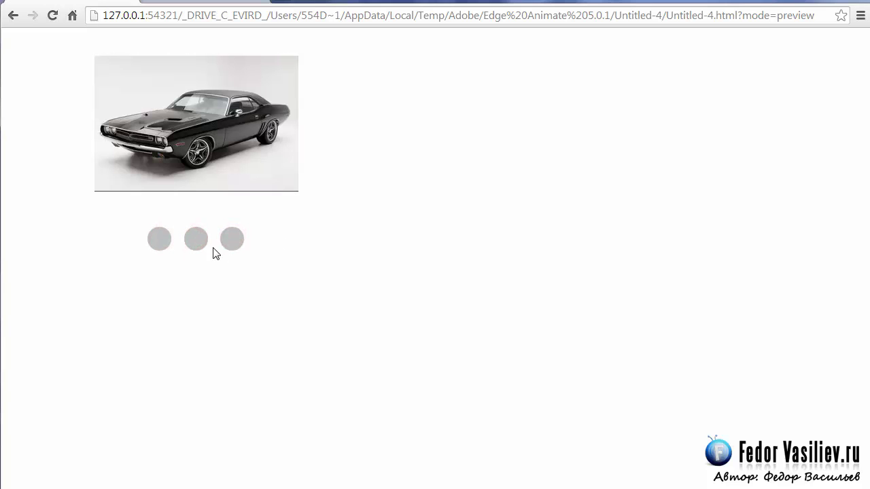
click(194, 244)
click(165, 244)
click(194, 245)
click(230, 244)
click(195, 243)
click(161, 245)
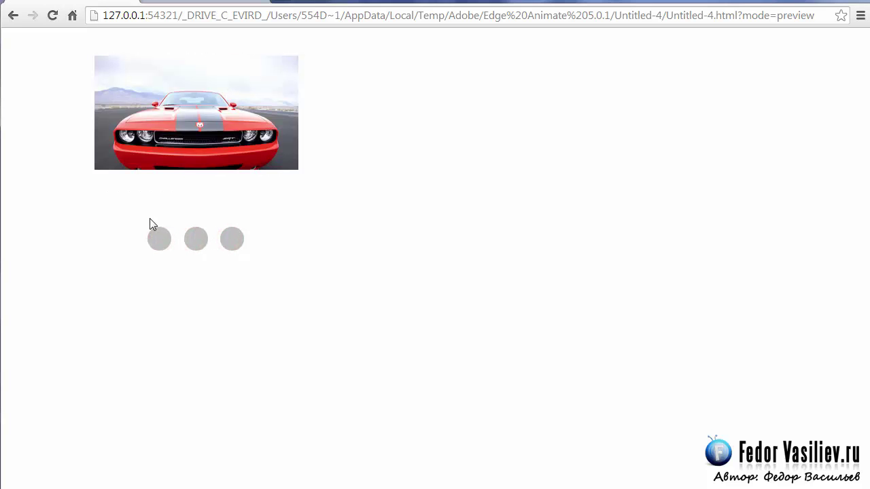
click(199, 248)
click(227, 246)
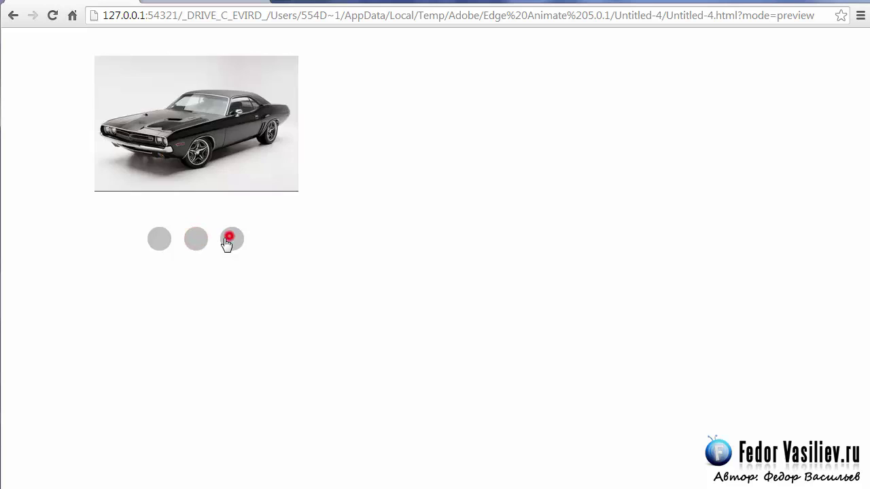
click(191, 244)
click(162, 243)
click(195, 243)
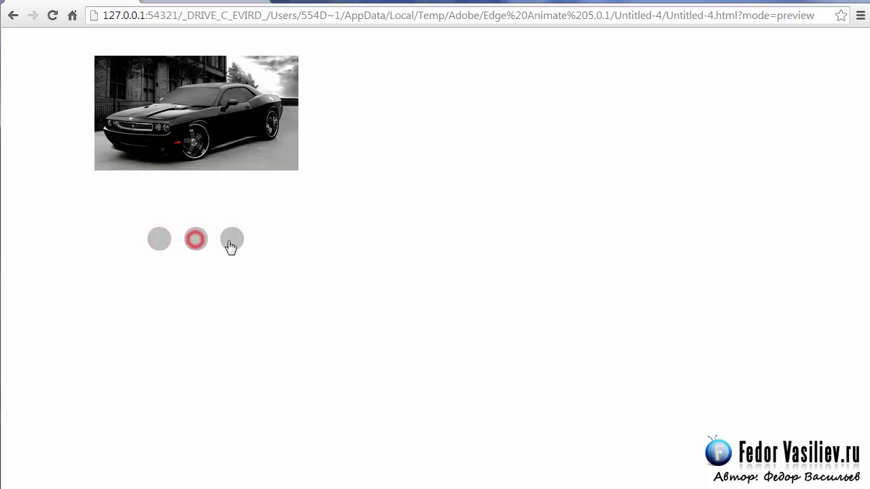
click(231, 244)
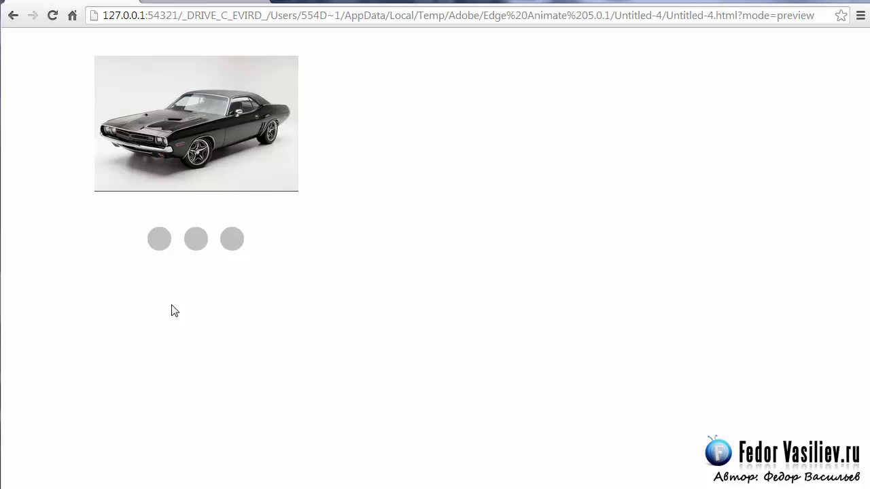
click(158, 243)
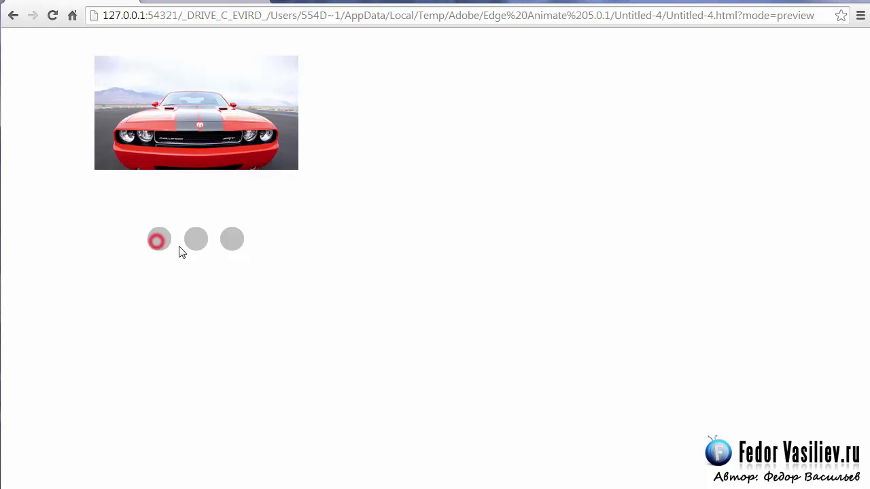
click(197, 242)
click(232, 244)
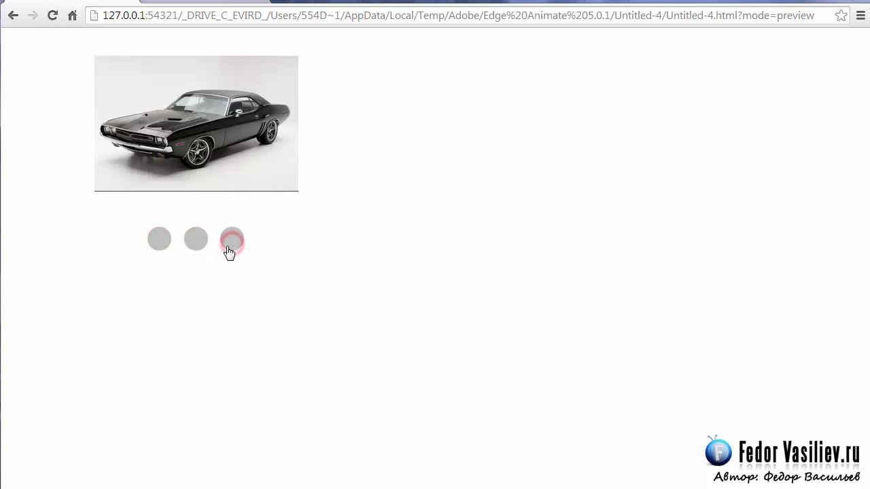
click(197, 242)
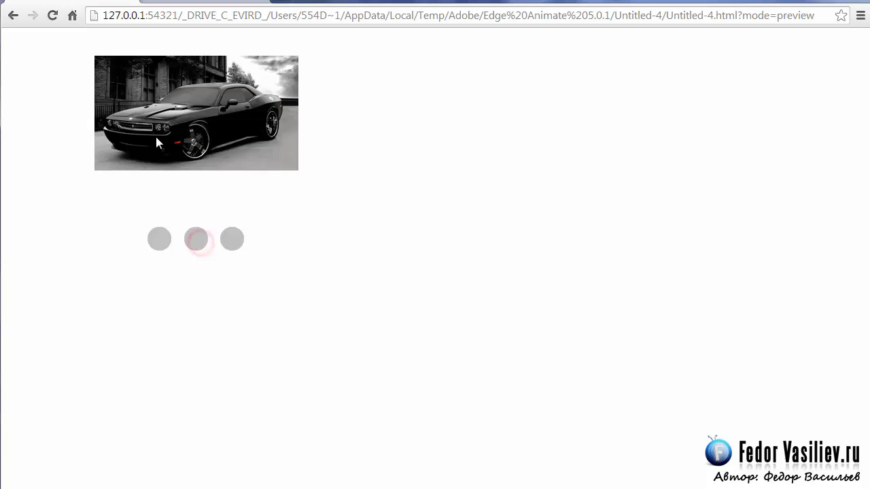
click(165, 240)
click(193, 238)
click(229, 237)
click(195, 239)
click(159, 242)
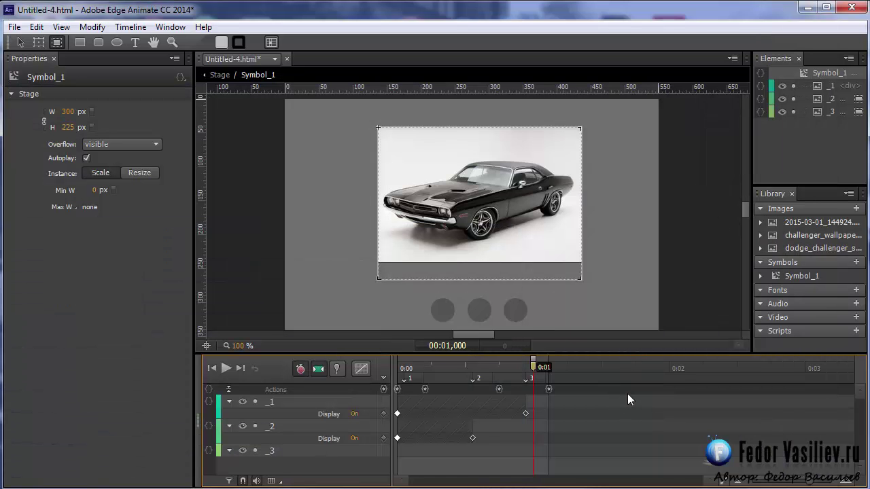
click(397, 362)
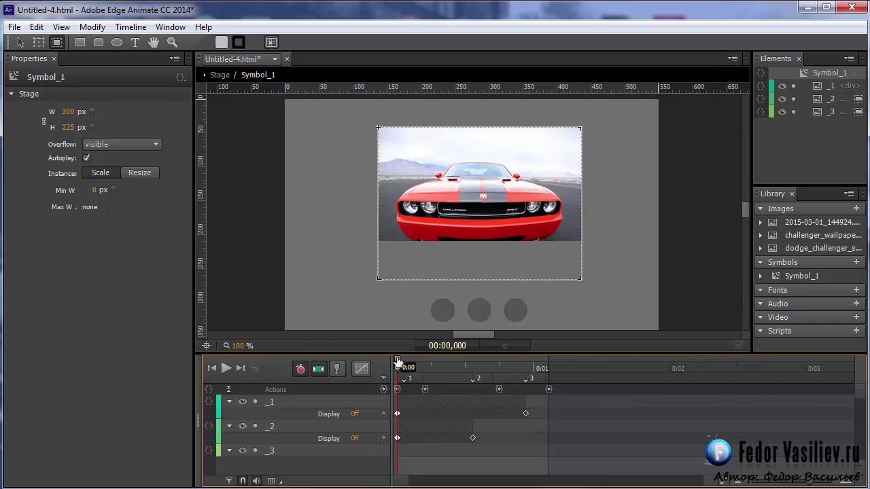